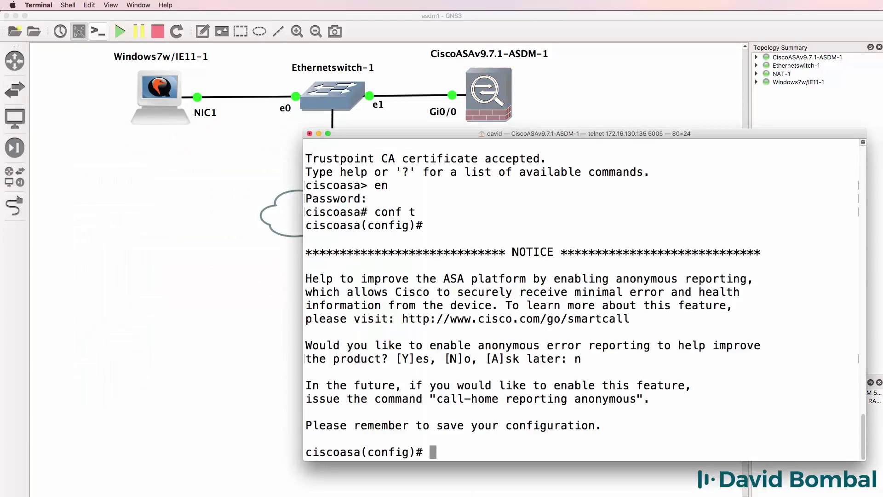
- Enter interface g0/1 configuration, then acknowledge the startup message so ASDM opens on the Home dashboard
type("int g0/1")
key("Return")
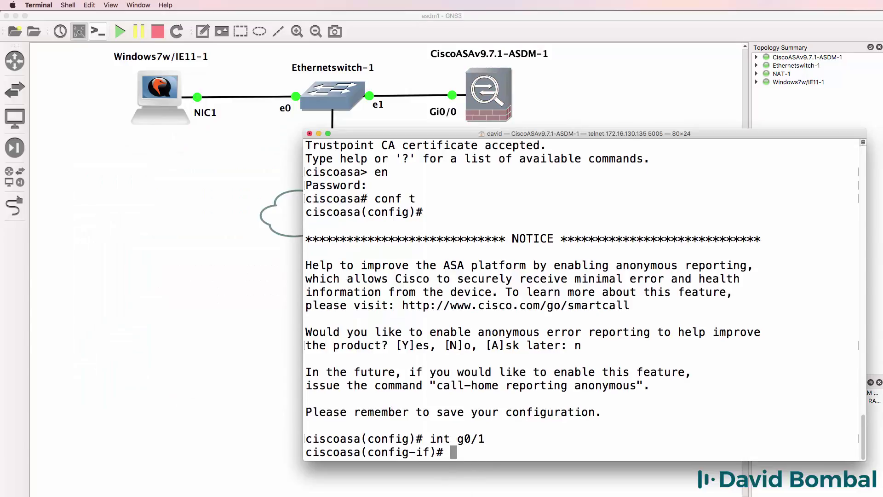
type("name")
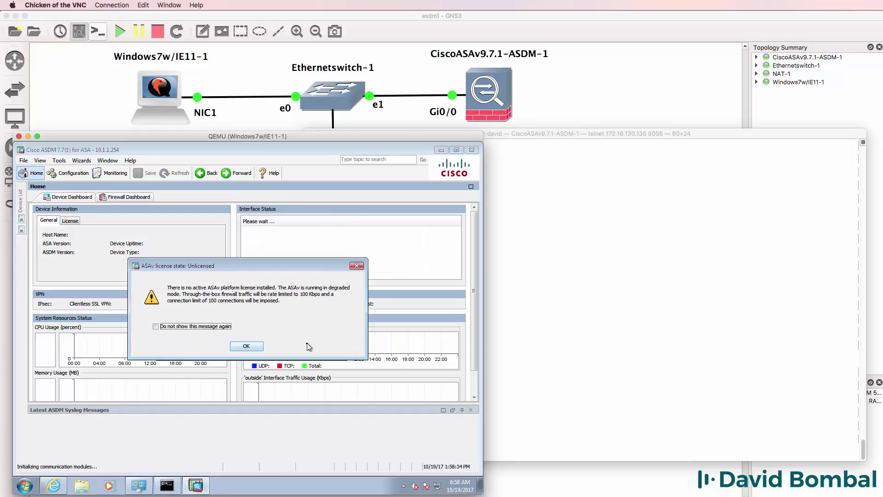
left_click(248, 346)
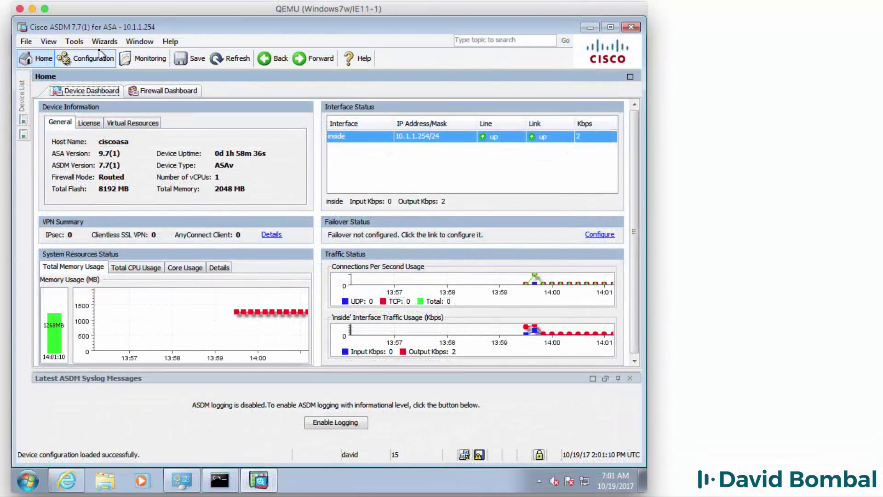
- Start the Startup Wizard from Configuration, keeping the existing configuration and the hostname ciscoasa
left_click(94, 58)
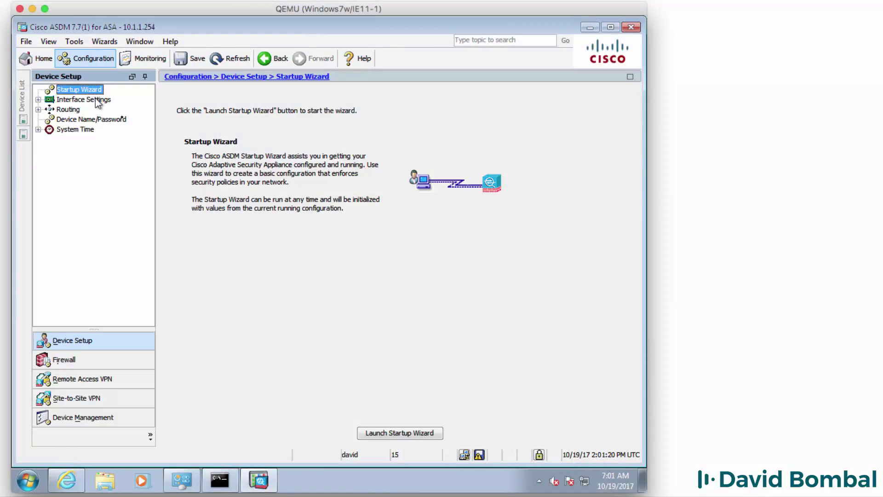
left_click(400, 434)
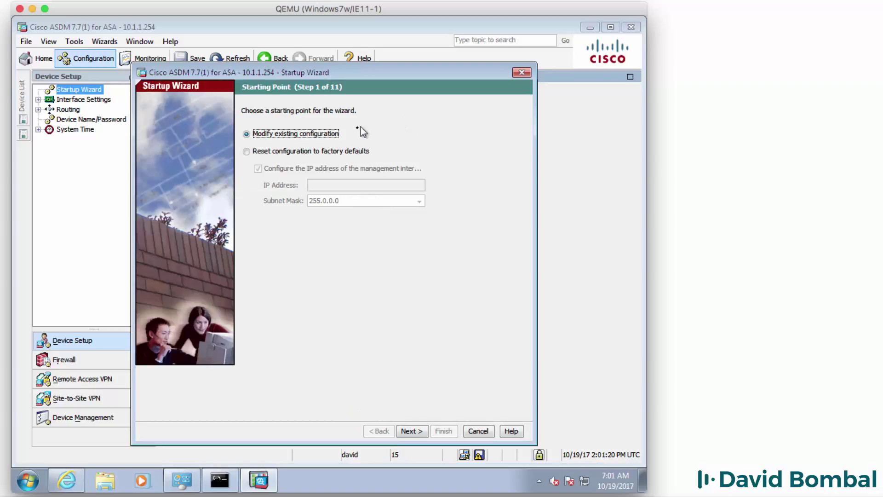
left_click(410, 431)
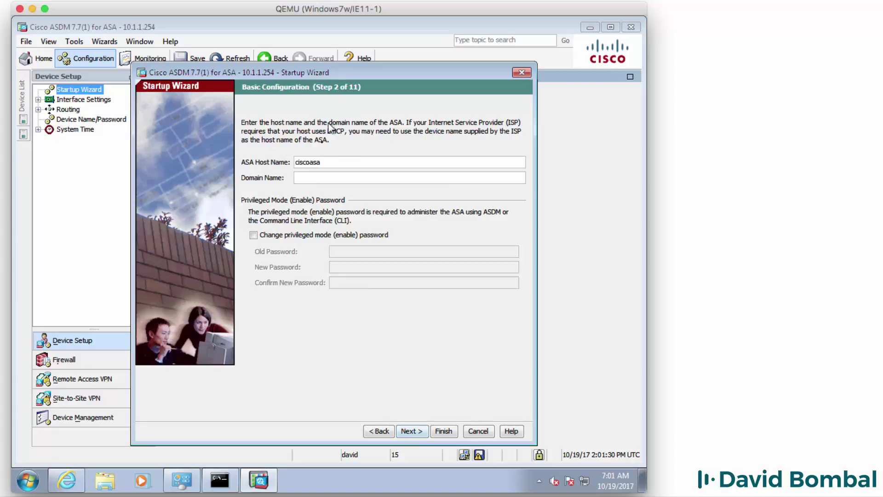
left_click_drag(325, 162, 258, 162)
left_click(409, 432)
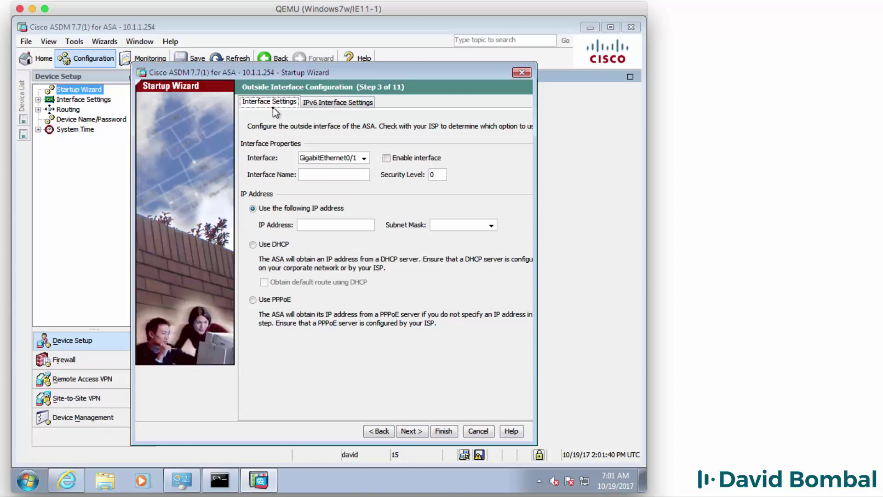
- Enable GigabitEthernet0/1, name it outside, and have it obtain its address by DHCP
left_click(390, 158)
left_click(343, 173)
type("outside")
left_click(254, 246)
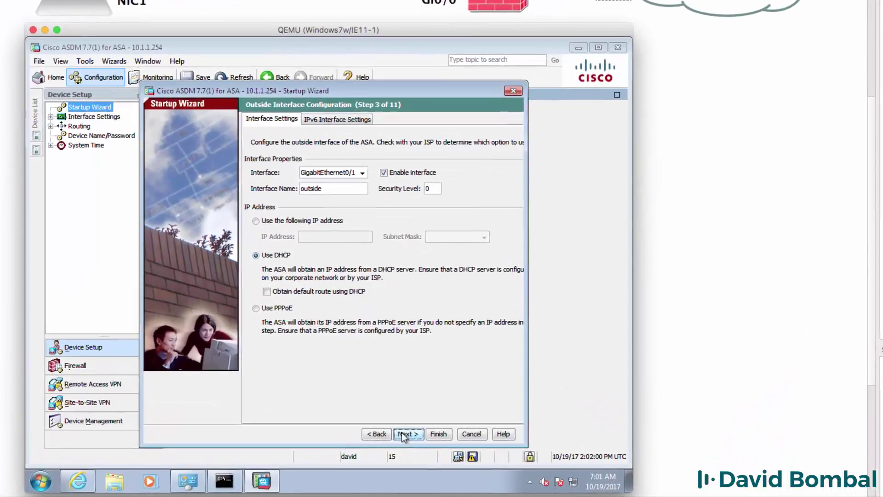
left_click(408, 432)
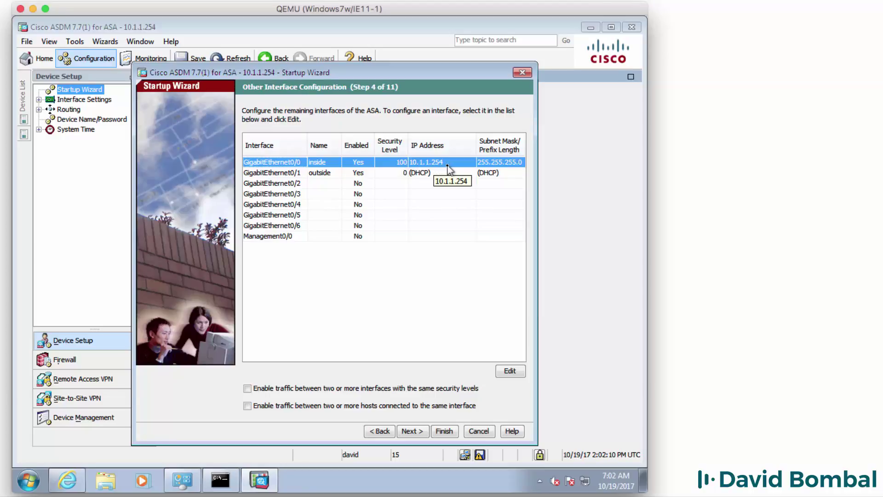
left_click(398, 174)
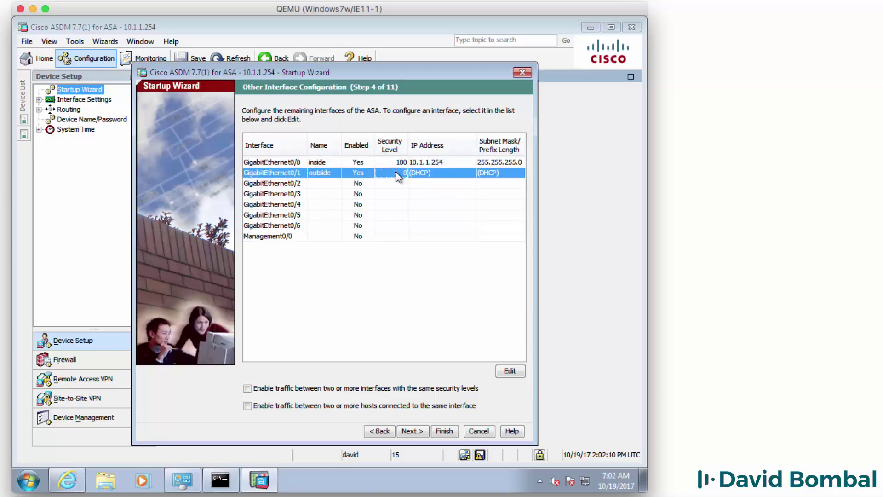
- Add a default static route to any4 via gateway 192.168.122.1
left_click(411, 431)
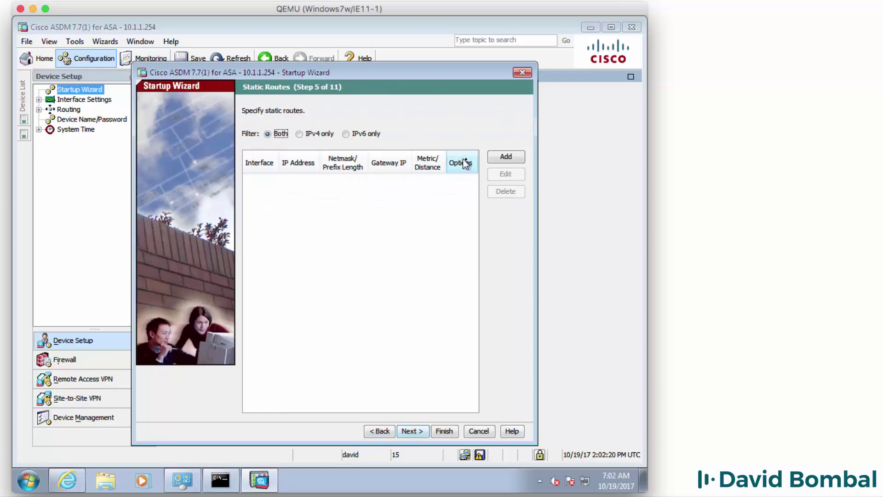
left_click(492, 165)
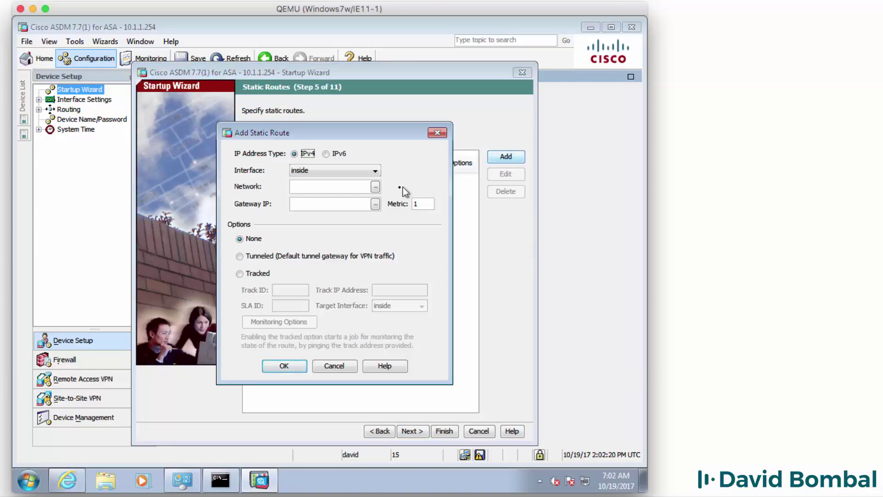
left_click(352, 186)
type("0.")
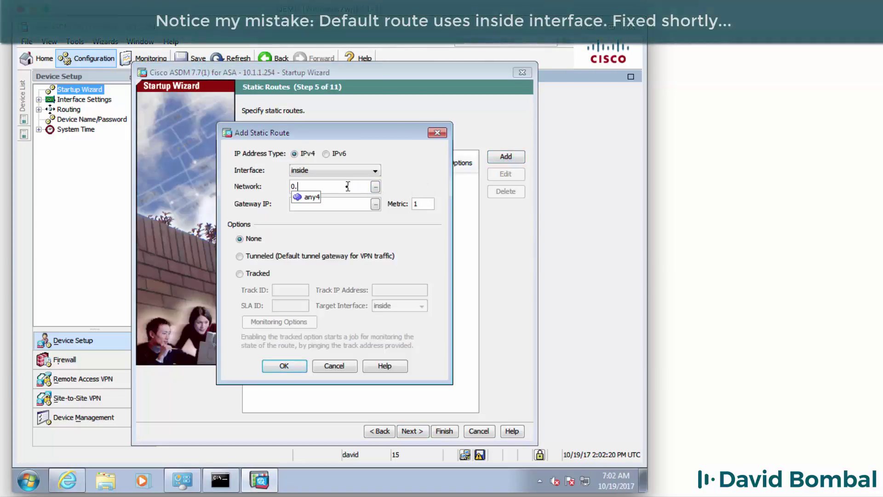
type("0.0.0")
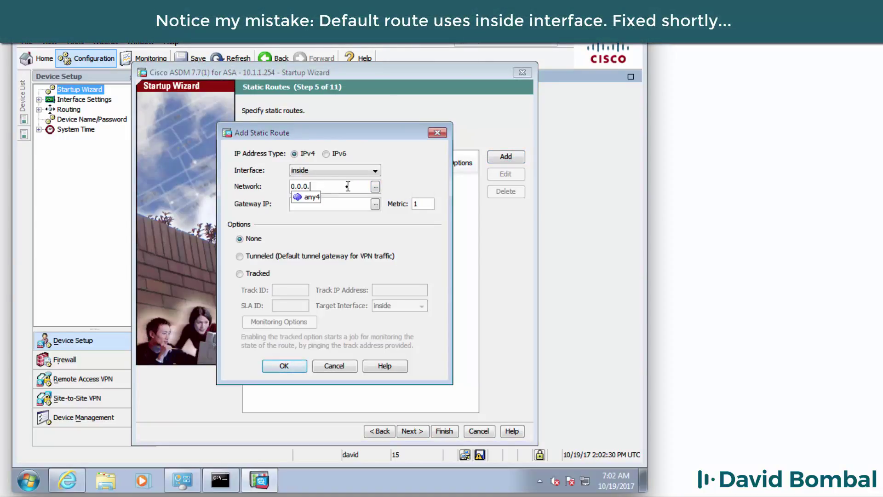
left_click(309, 197)
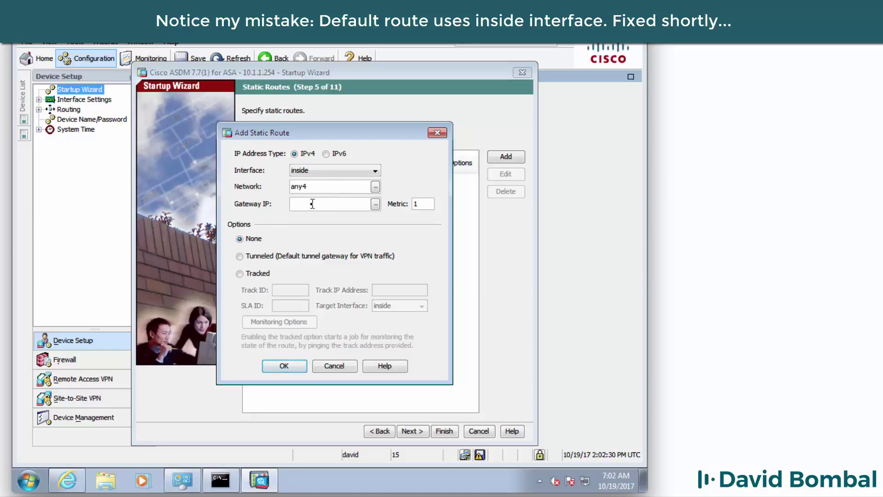
left_click(312, 204)
type("192.168.122.1")
left_click(273, 367)
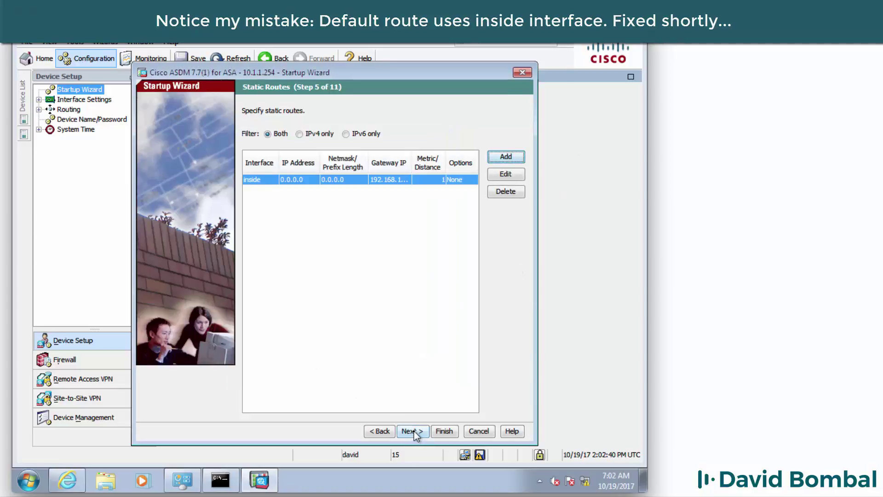
- Skip the DHCP server settings and enable Port Address Translation (PAT) for inside traffic
left_click(412, 431)
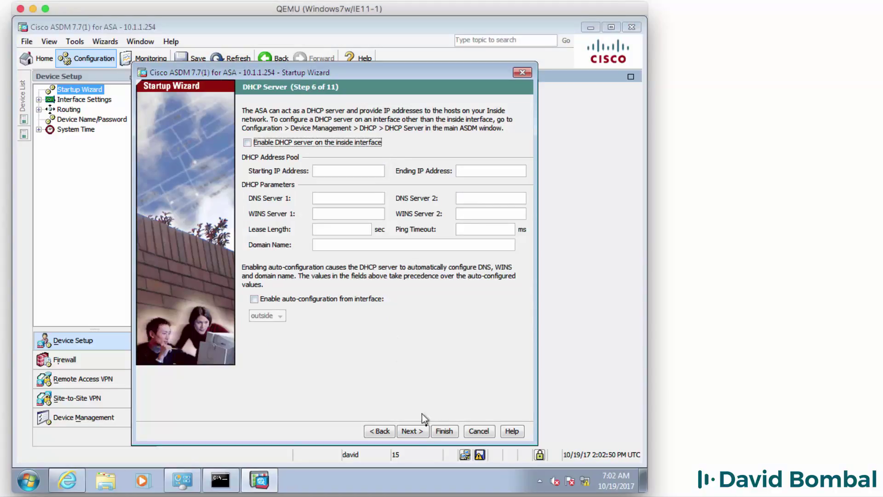
left_click(410, 431)
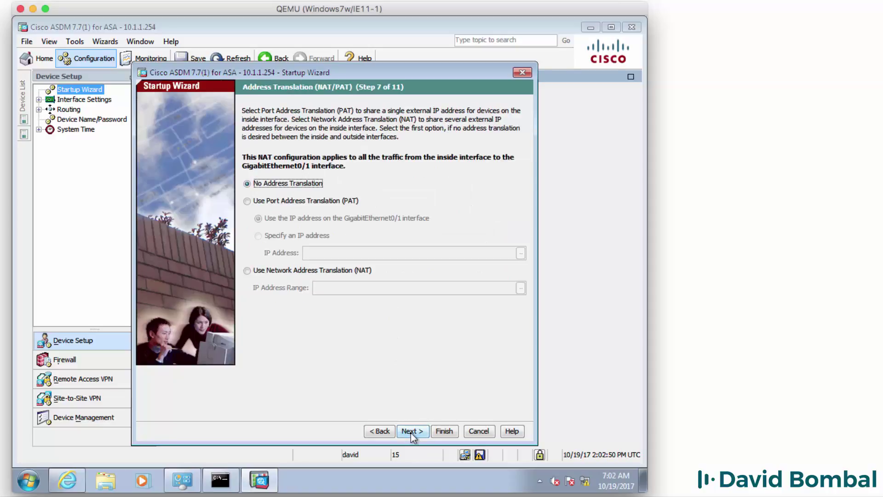
left_click(266, 203)
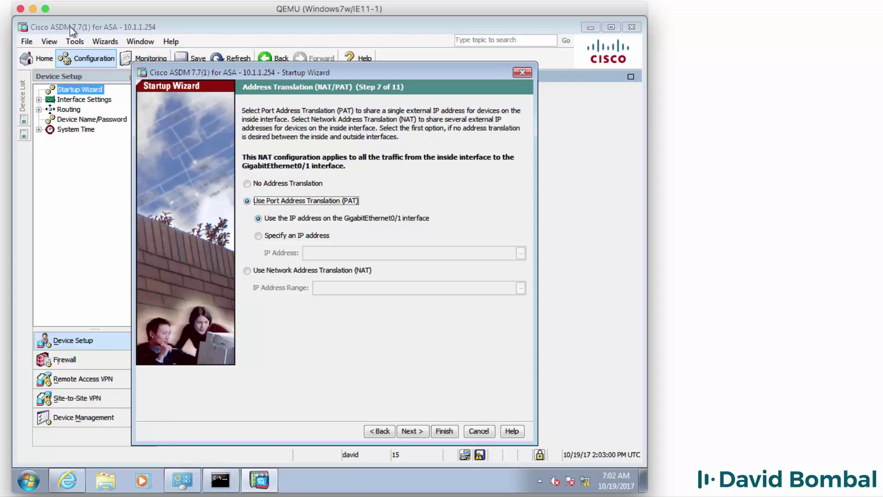
left_click(407, 431)
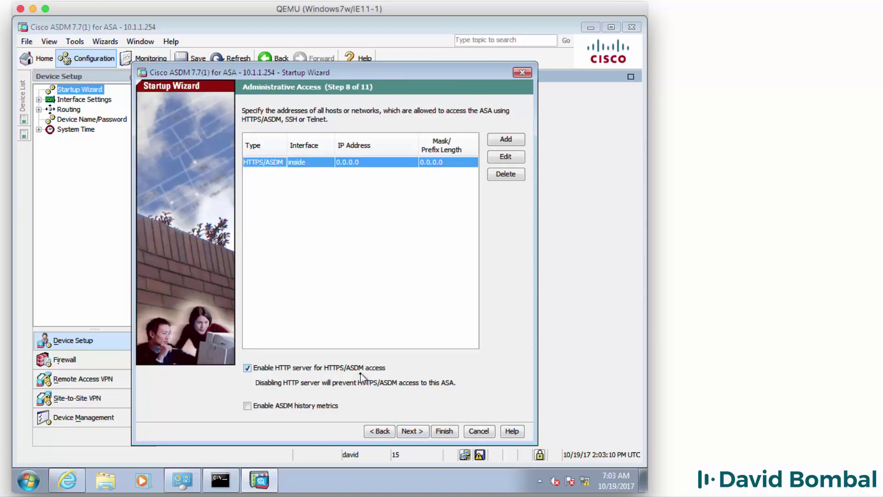
- Accept the remaining defaults, review the summary, finish the wizard and dismiss the ASAv licence warning
left_click(411, 435)
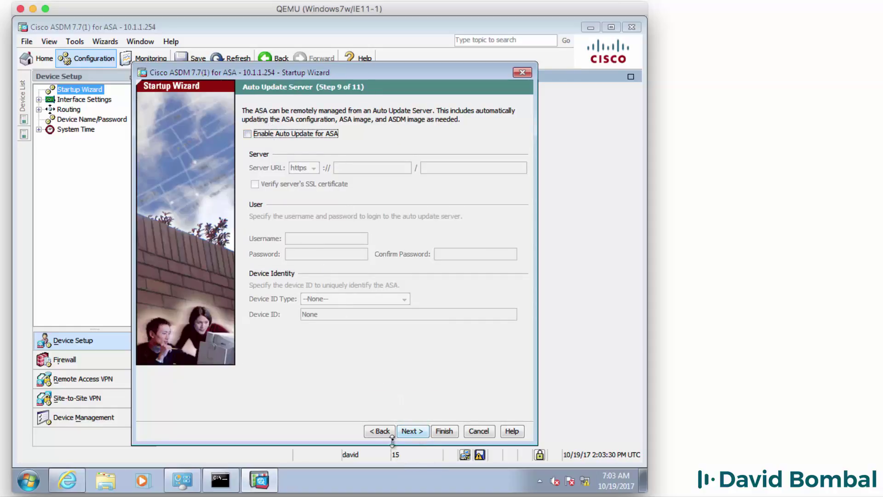
left_click(411, 432)
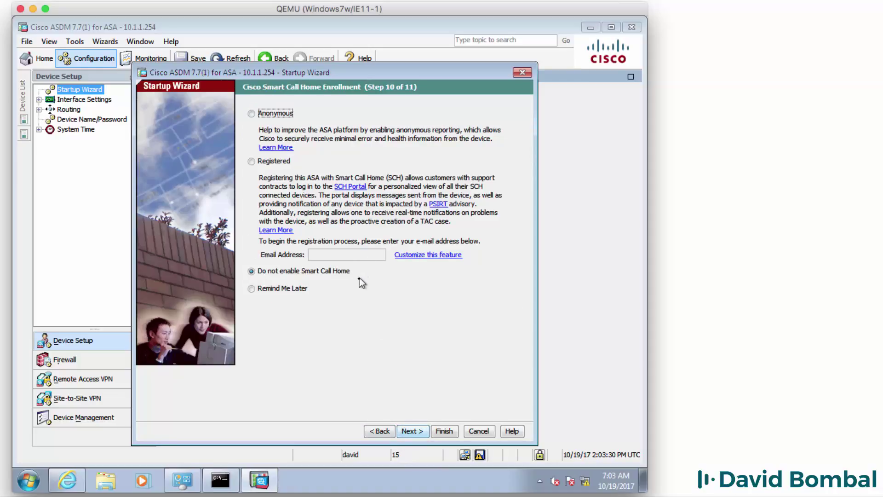
left_click(412, 432)
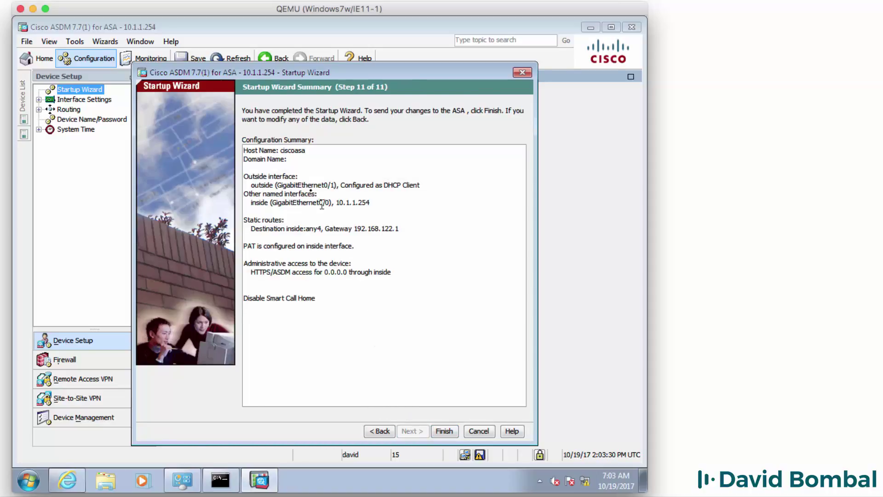
left_click_drag(253, 151, 377, 368)
left_click(377, 366)
left_click(444, 432)
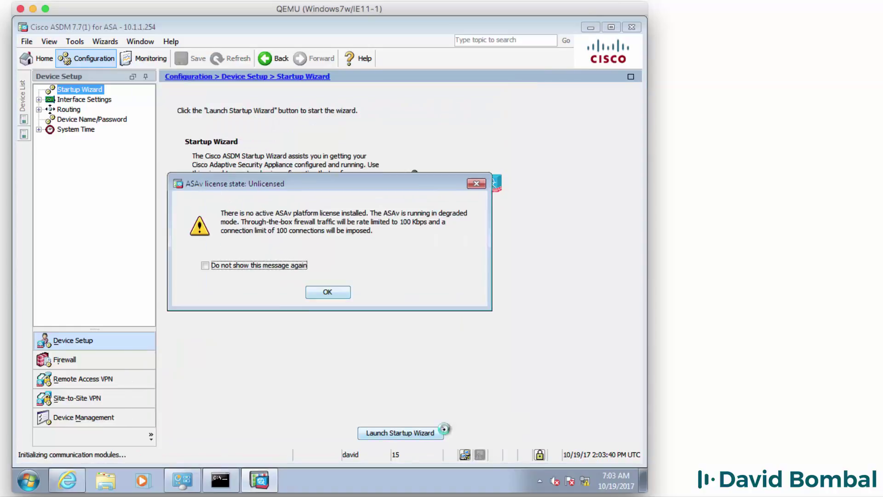
left_click(323, 292)
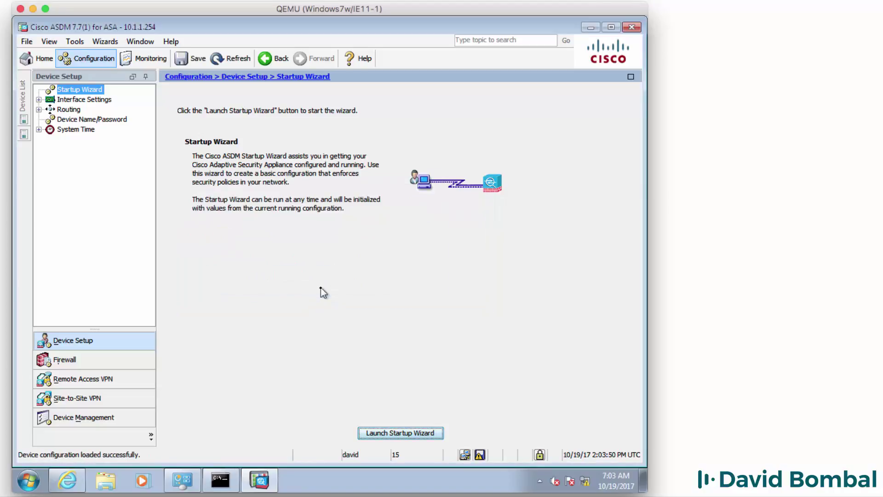
- Show the running configuration, highlighting the nameif outside and ip address dhcp lines
mouse_move(244, 487)
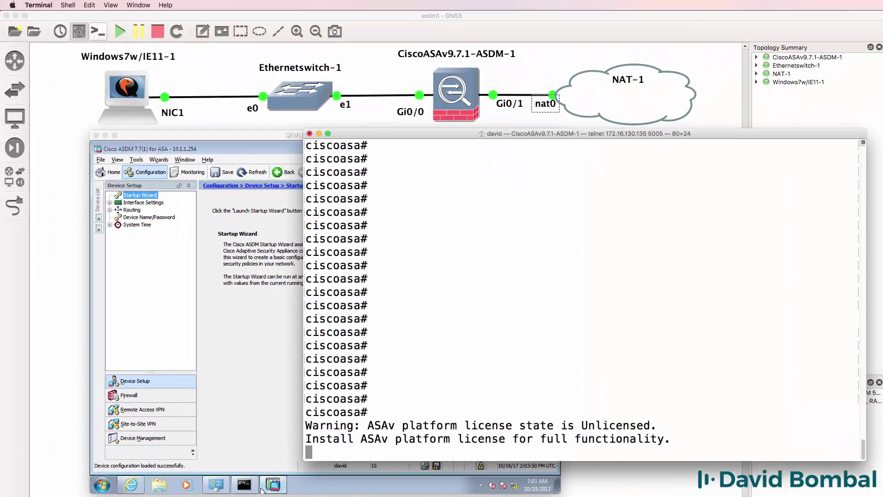
key("Return")
type("sh run")
key("Return")
key("Return")
key("Return")
key("Return")
key("Return")
key("Return")
key("Return")
key("Return")
key("Return")
key("Return")
key("Return")
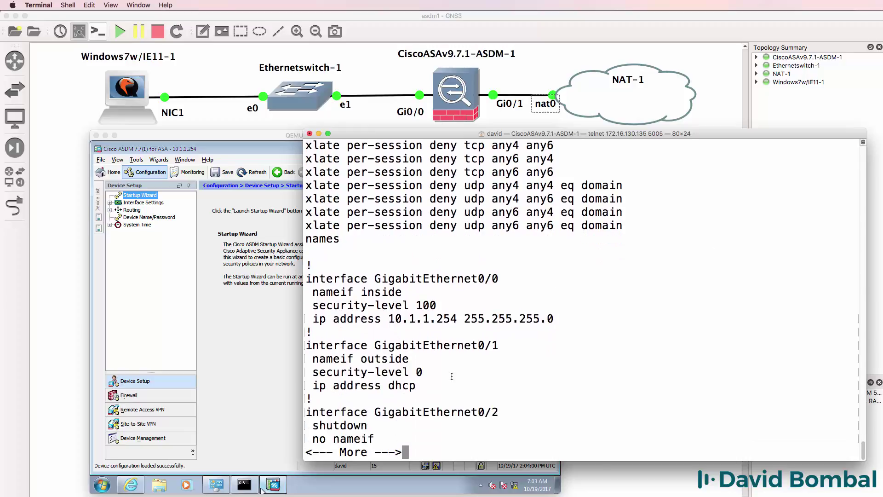
left_click_drag(410, 360, 305, 359)
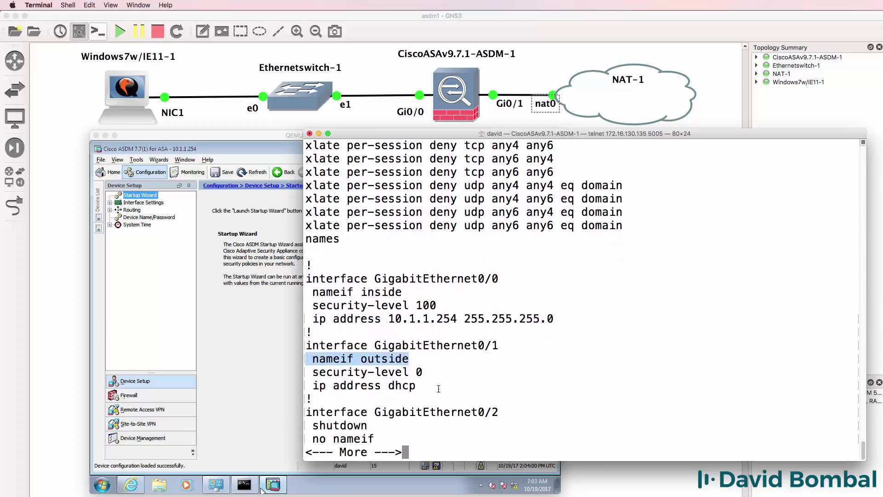
left_click_drag(438, 389, 294, 385)
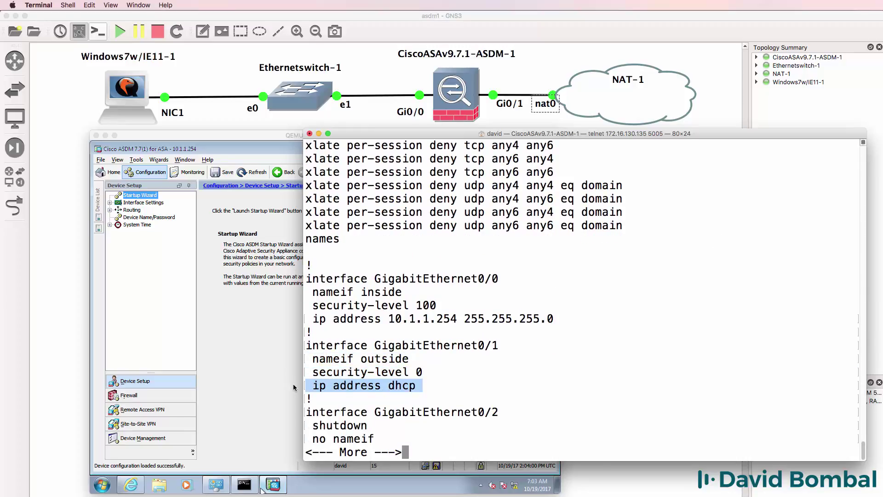
- Show interface IP addresses, confirming GigabitEthernet0/1 outside received 192.168.122.33 by DHCP
type("qsh ip")
key("Return")
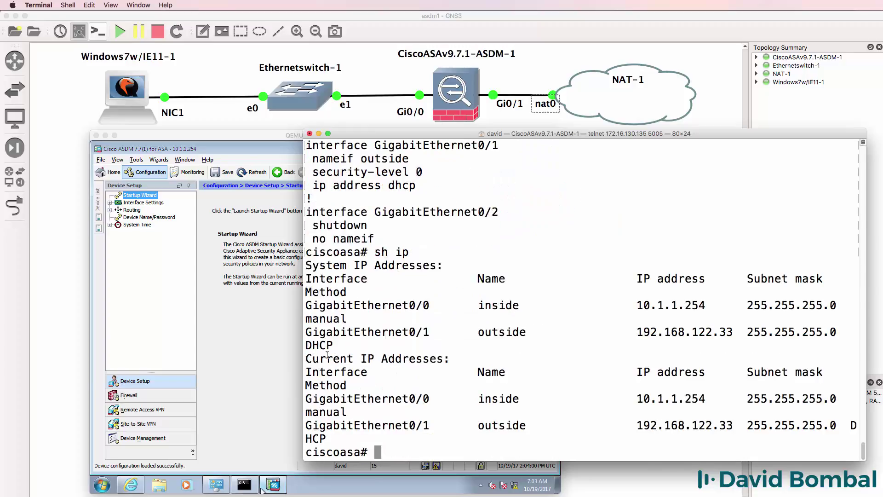
left_click_drag(623, 332, 734, 332)
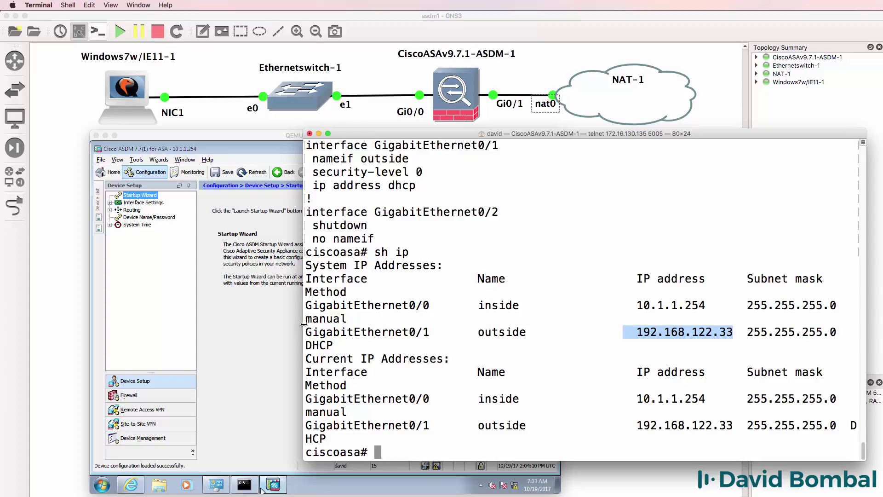
left_click_drag(304, 325, 217, 325)
left_click_drag(345, 386, 205, 391)
key("Up")
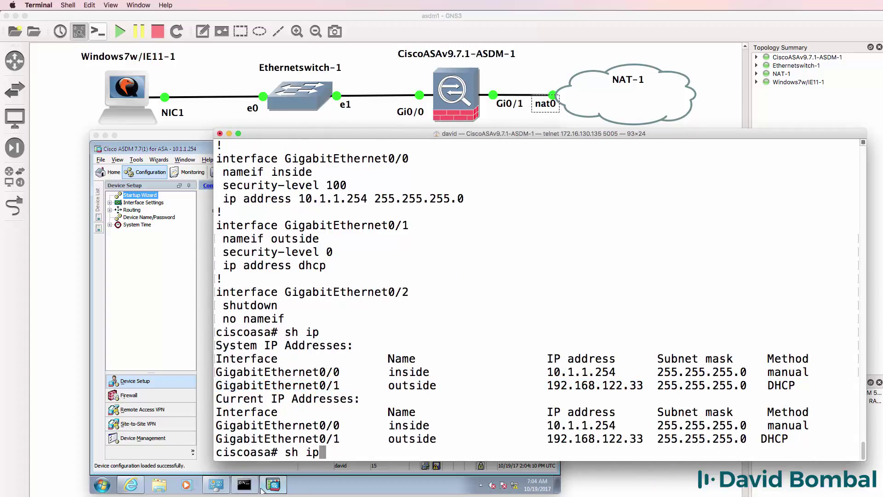
key("Return")
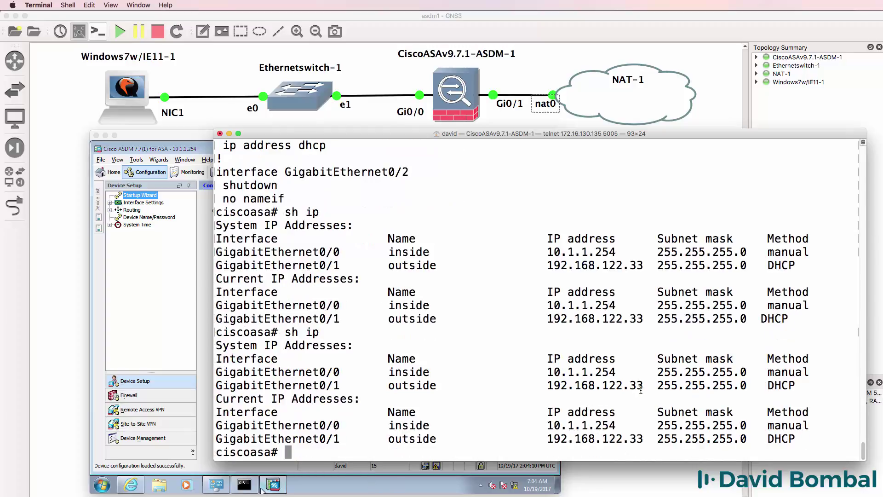
left_click_drag(650, 386, 538, 389)
- Display the ASA routing table, noting the default route still goes via inside
type("sh ip route")
key("Return")
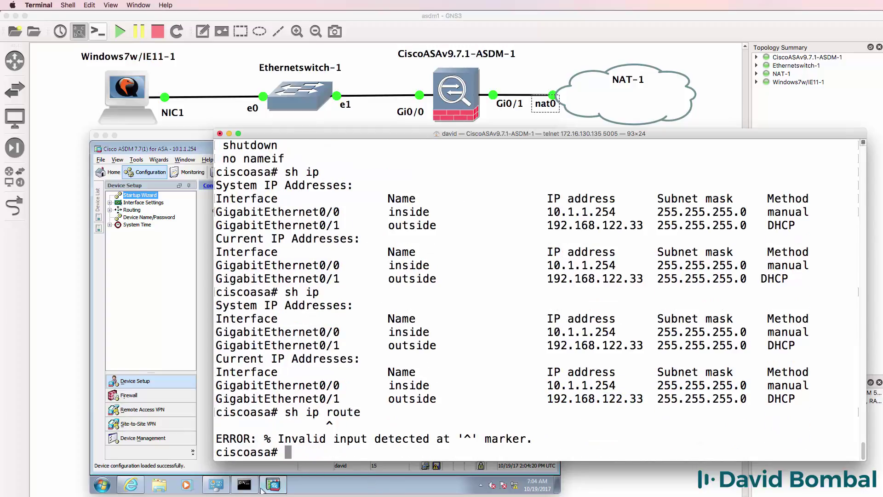
type("sh route")
key("Return")
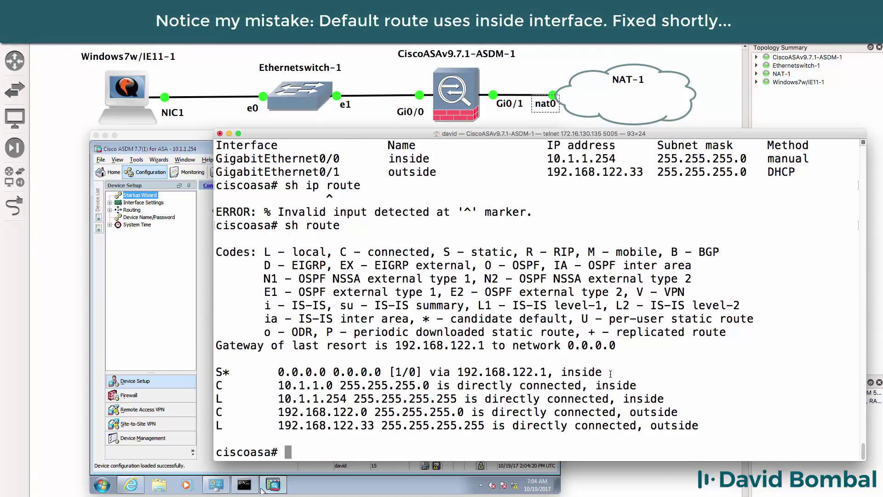
left_click_drag(611, 374, 218, 372)
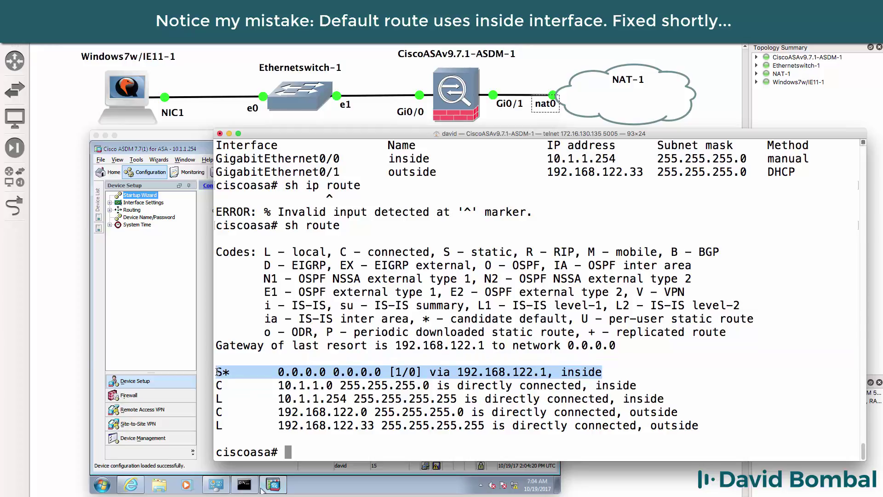
- Ping gateway 192.168.122.1 successfully, then ping 192.168.1.249, which times out
type("ping 192.1")
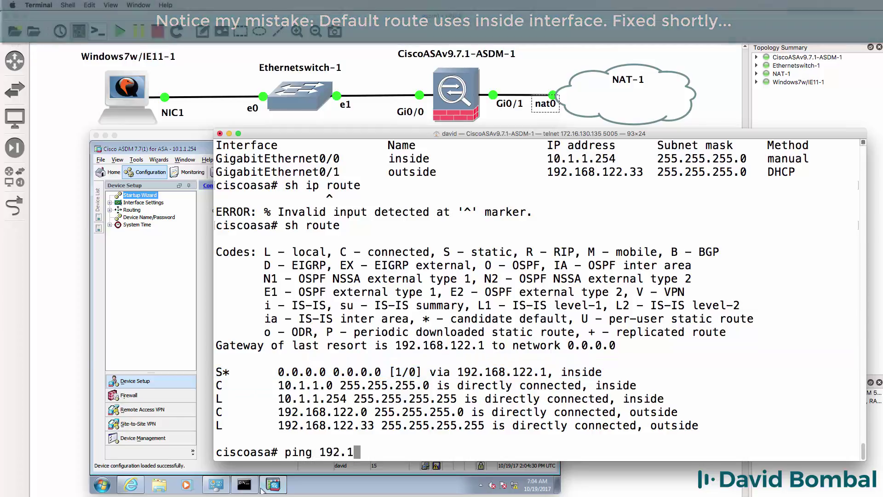
type("68.12")
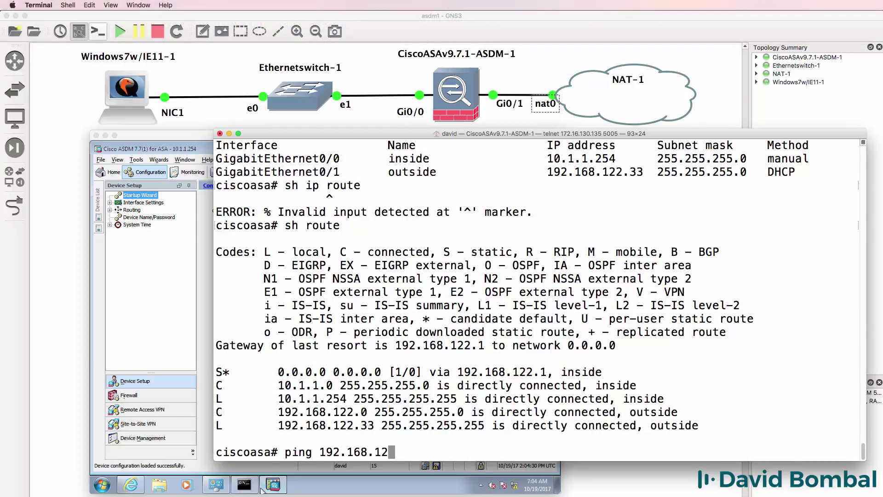
type("2.1")
key("Return")
type("ping ")
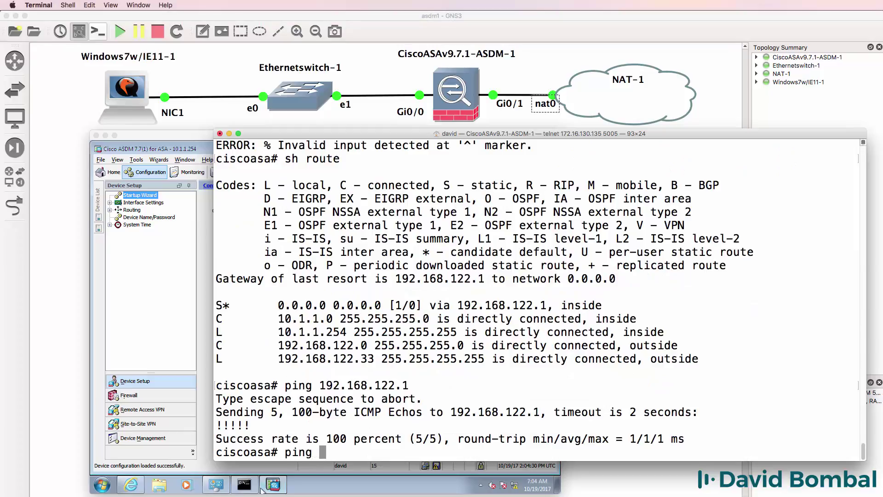
type("192.168.1.249")
key("Return")
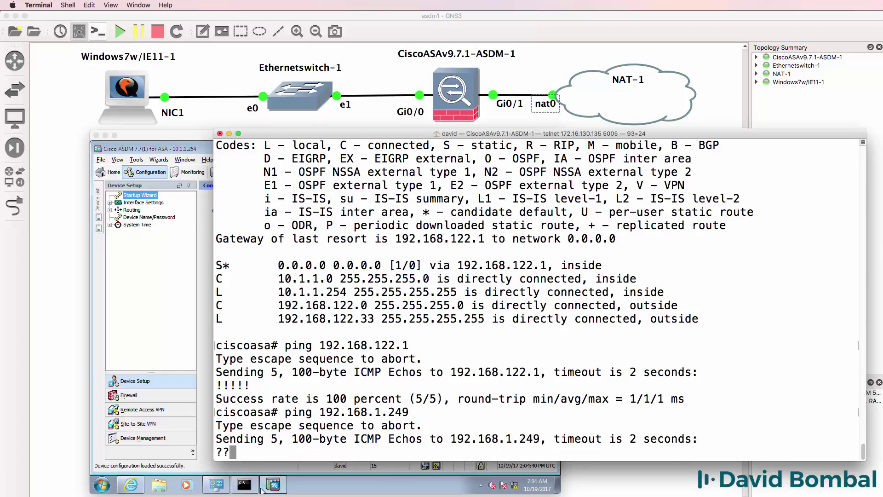
- Save the running configuration to flash and go to the Static Routes page
left_click(178, 138)
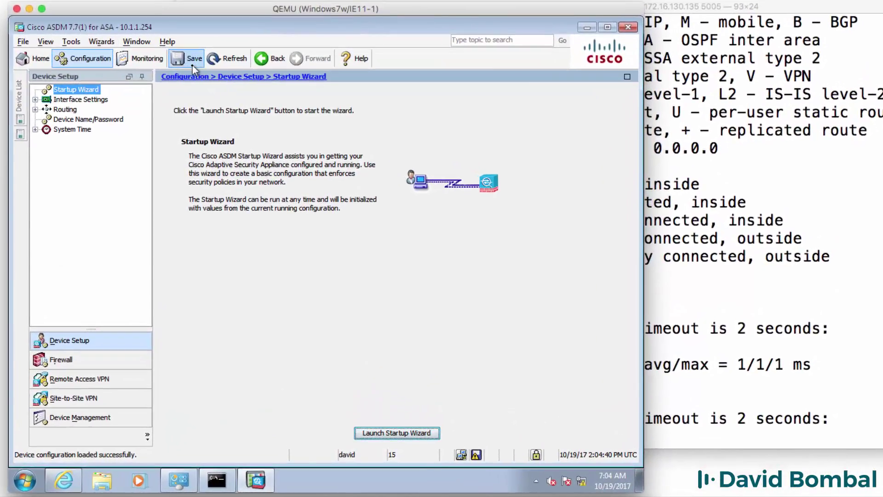
left_click(192, 64)
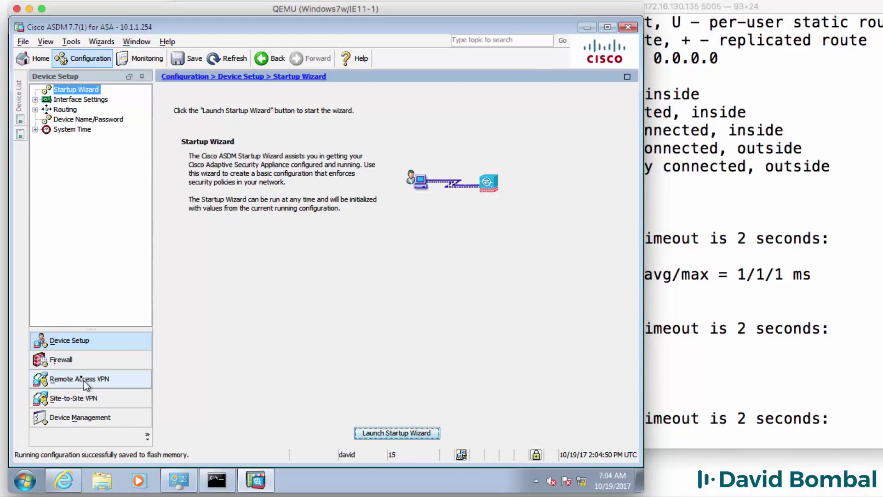
left_click(36, 109)
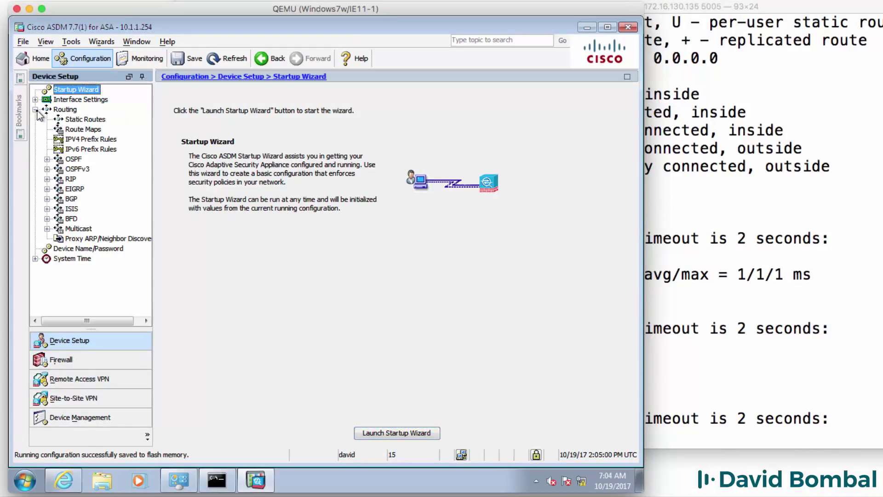
left_click(72, 121)
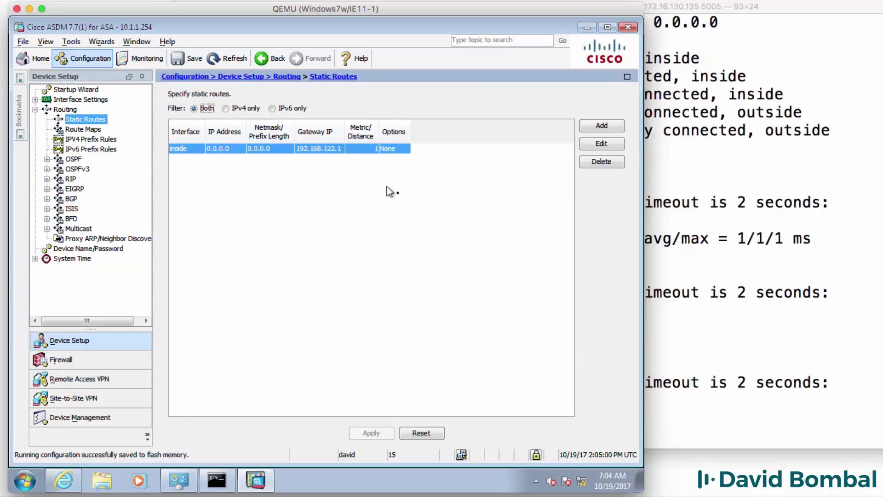
- Move the default route via 192.168.122.1 onto the outside interface and apply it
left_click(601, 144)
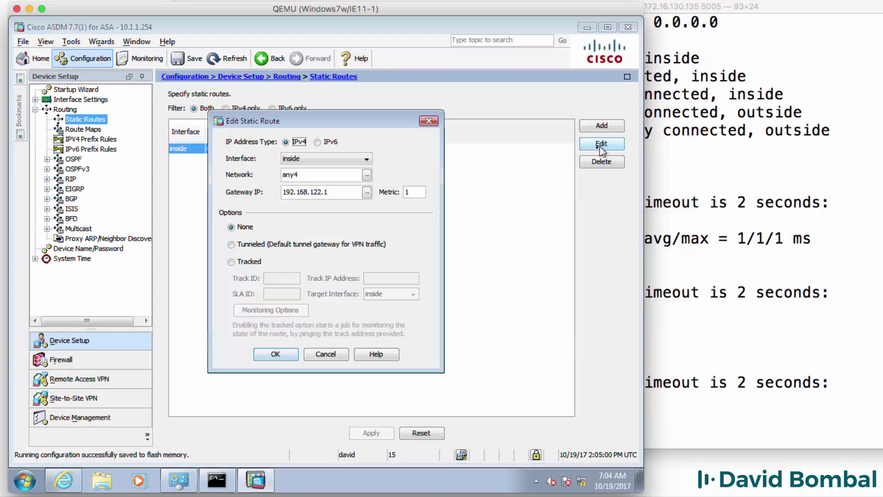
left_click(314, 160)
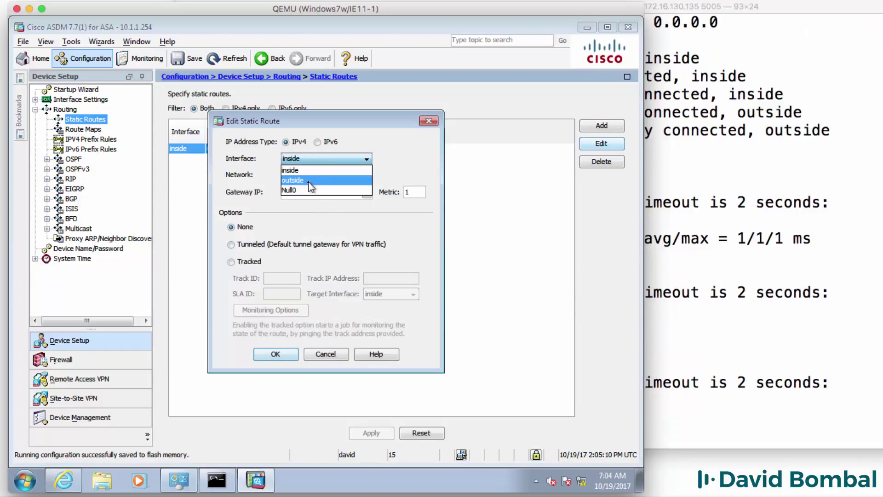
left_click(309, 180)
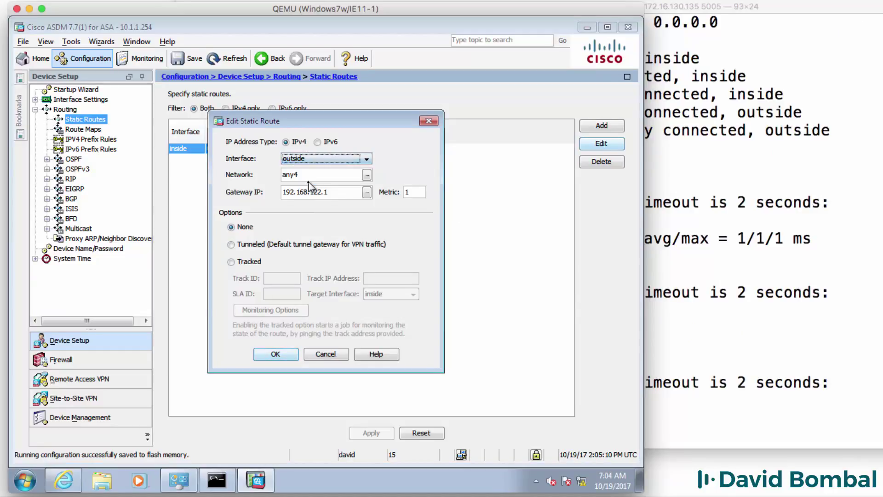
left_click(823, 202)
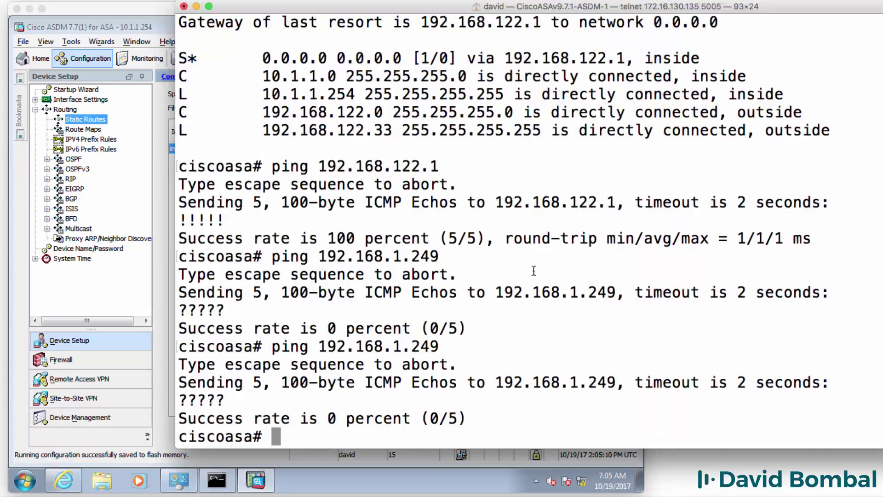
left_click_drag(700, 60, 177, 62)
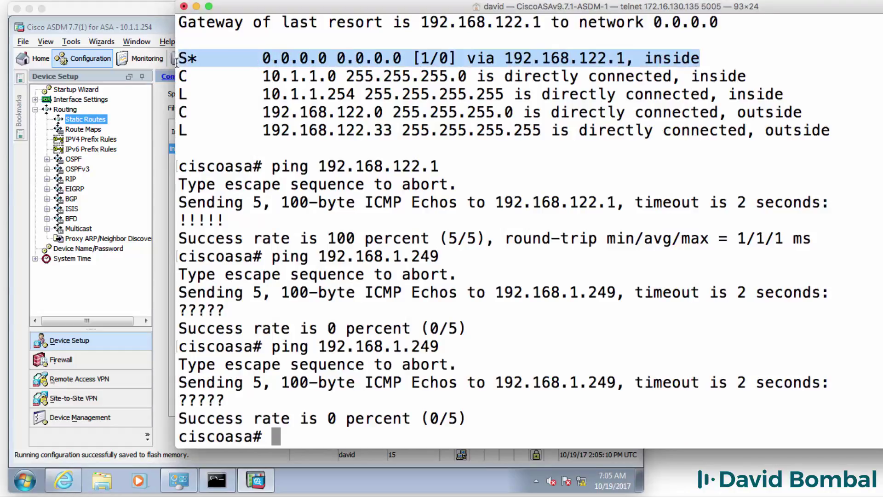
left_click(164, 15)
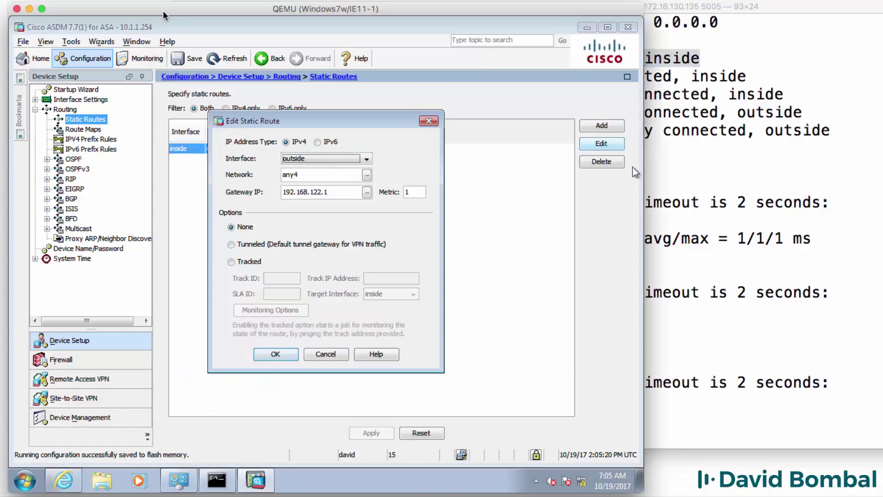
left_click(290, 354)
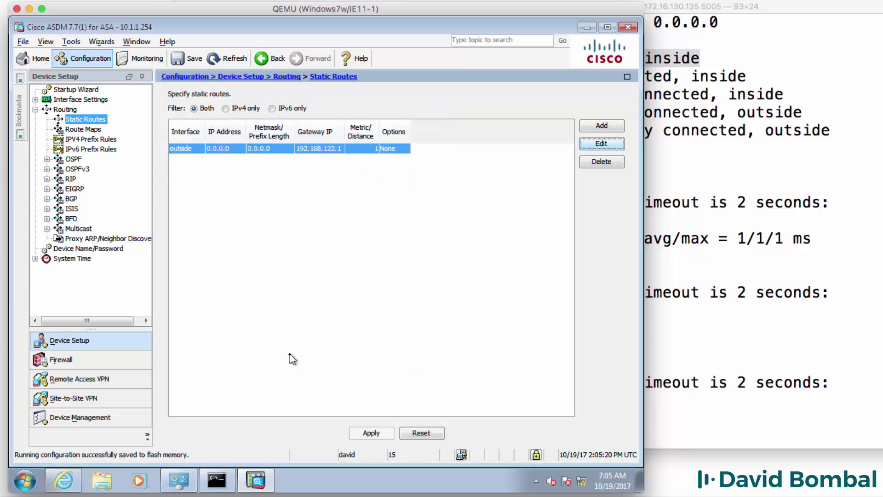
left_click(389, 433)
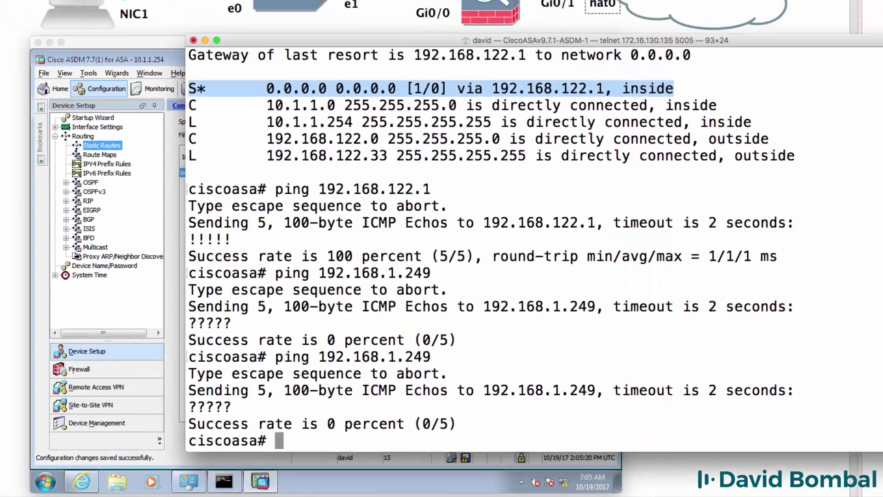
- Redisplay the routing table, confirming the default route now goes via outside
key("Up")
key("Up")
key("Up")
key("Up")
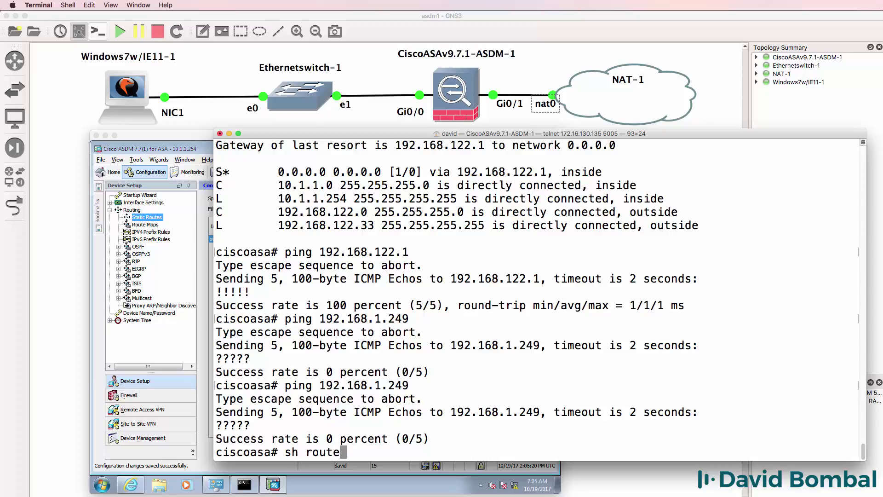
key("Return")
left_click_drag(621, 374, 170, 371)
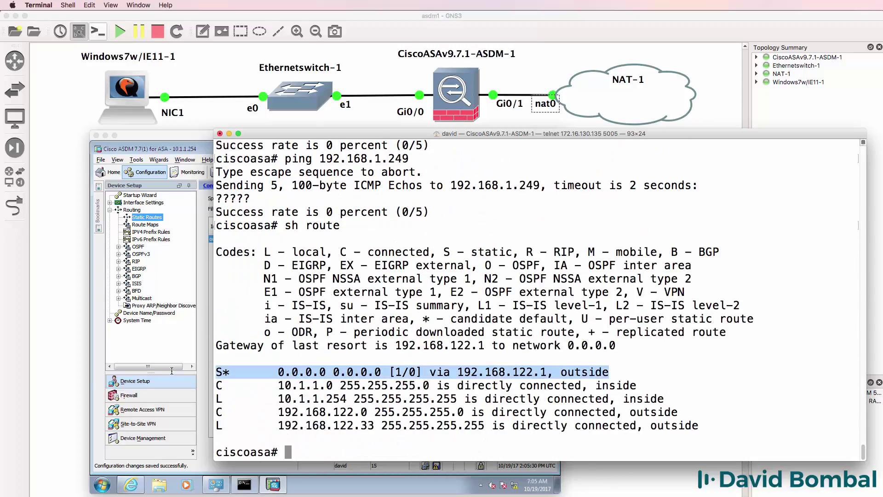
- Ping 192.168.1.249 and 192.168.1.254 from the ASA, both now replying
key("Up")
key("Up")
key("Return")
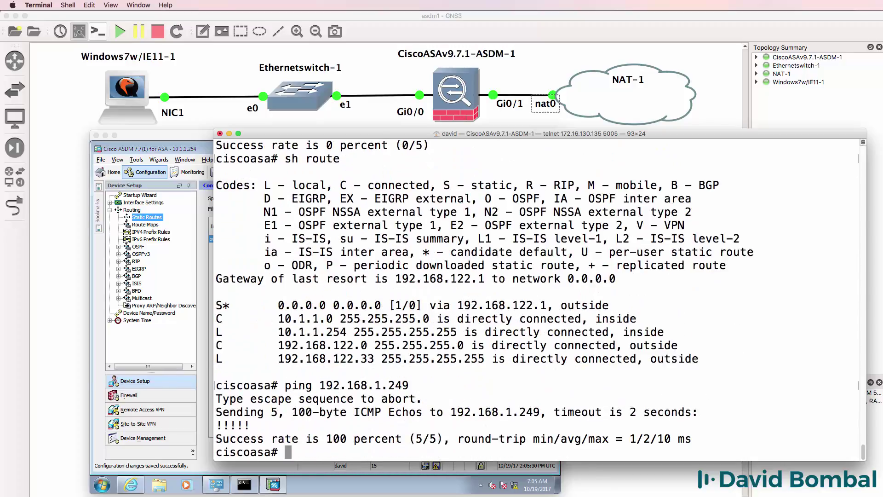
key("Up")
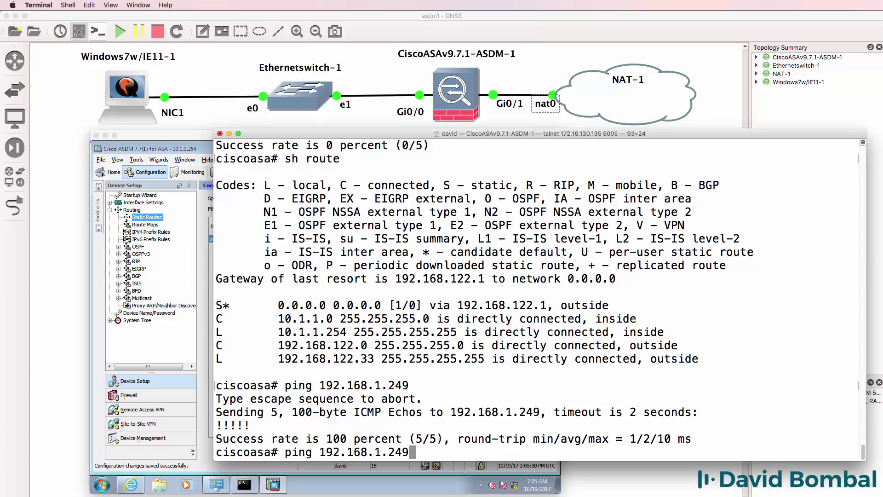
key("BackSpace")
key("BackSpace")
type("54")
key("Return")
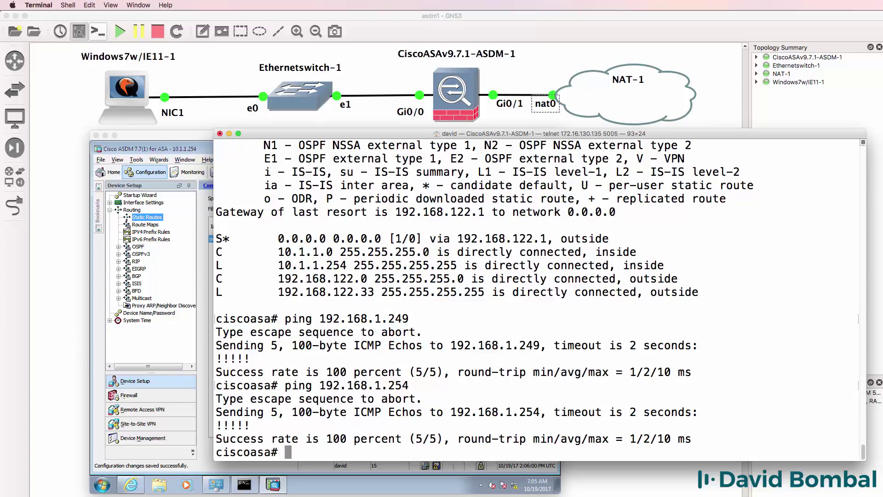
- Ping google.com, which fails with an Invalid Hostname error
type("ping google.com")
key("Return")
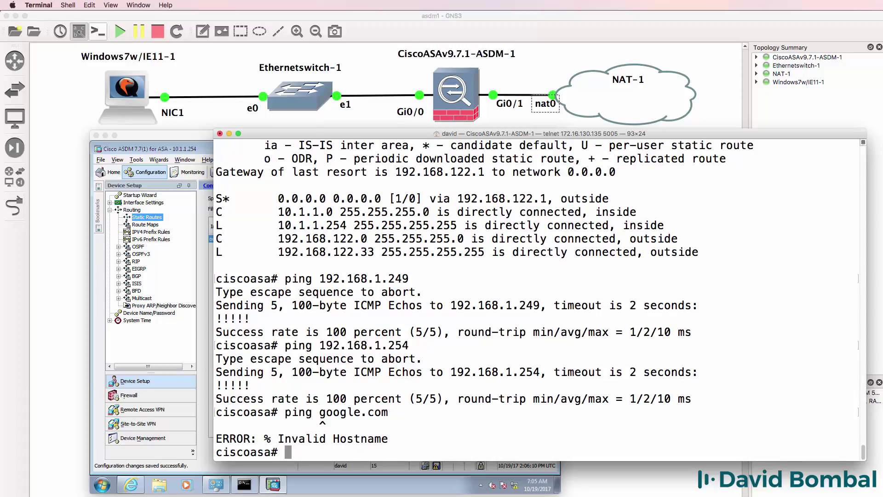
left_click_drag(388, 439, 204, 411)
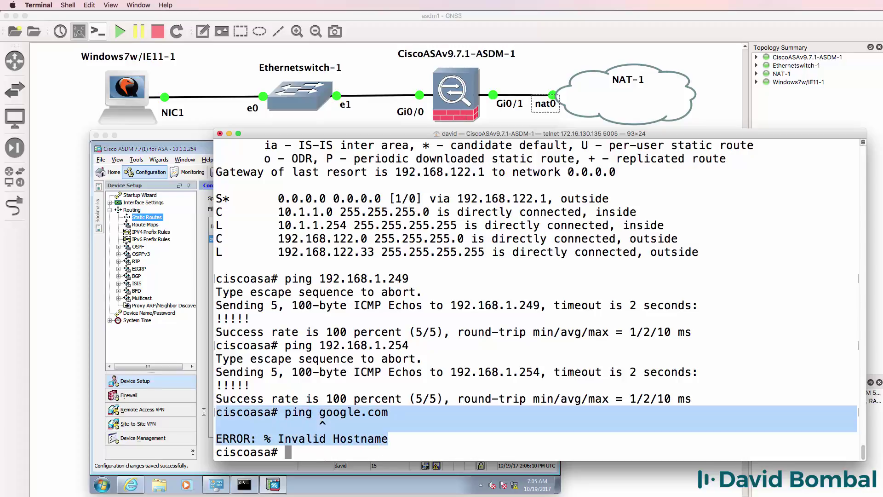
- On the DNS Client page, choose outside as the source interface and cancel adding a secondary server
left_click(198, 137)
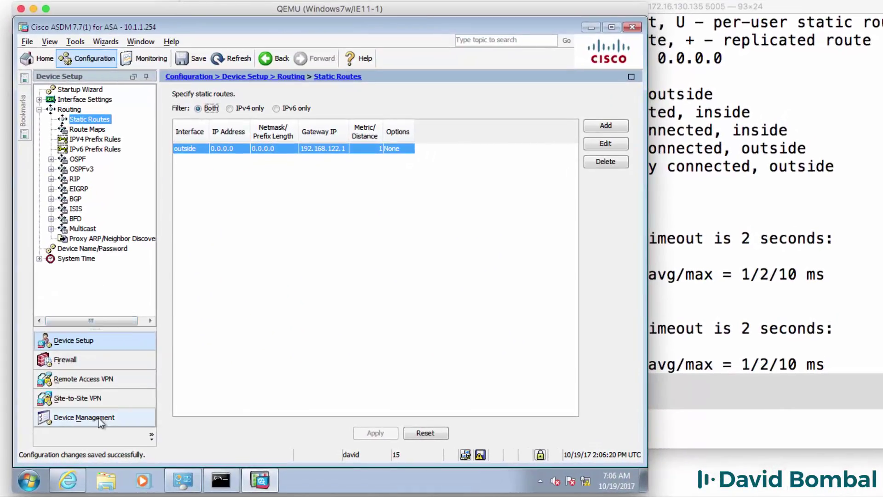
left_click(101, 419)
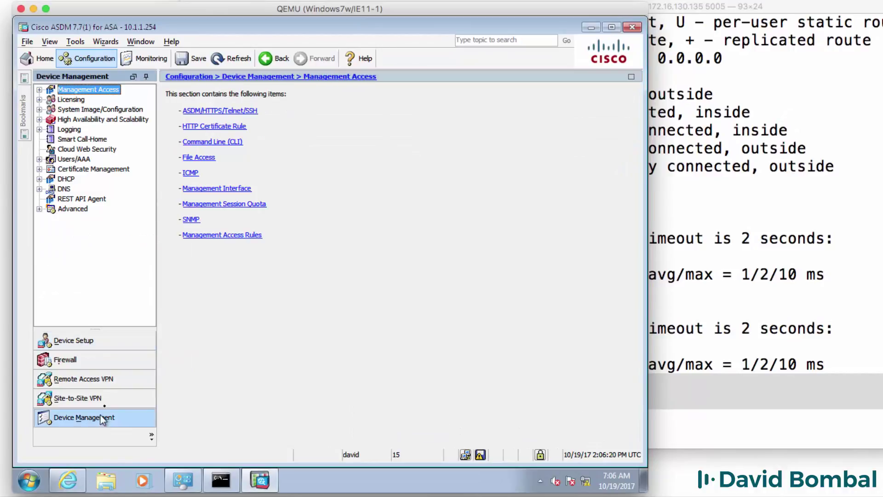
left_click(39, 189)
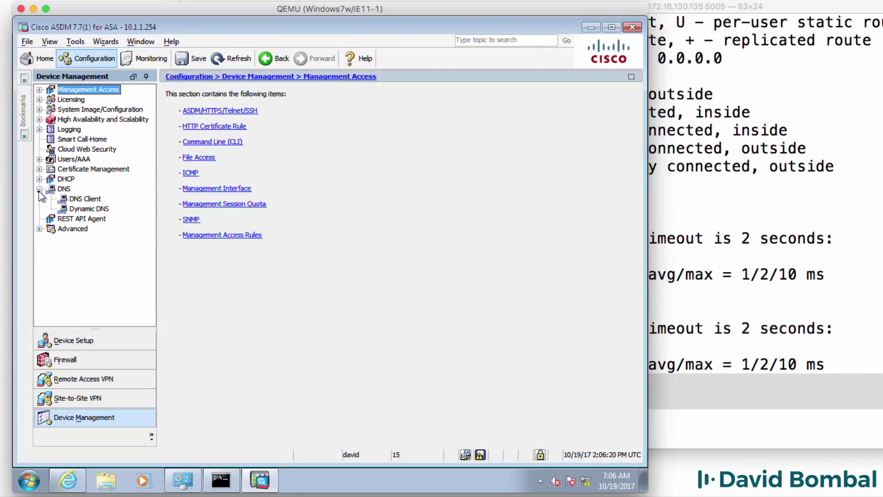
left_click(84, 198)
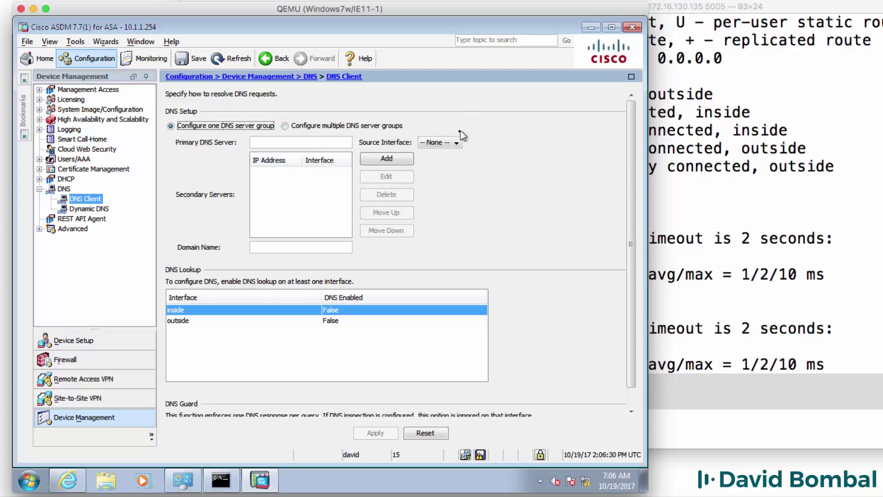
left_click(453, 143)
left_click(420, 171)
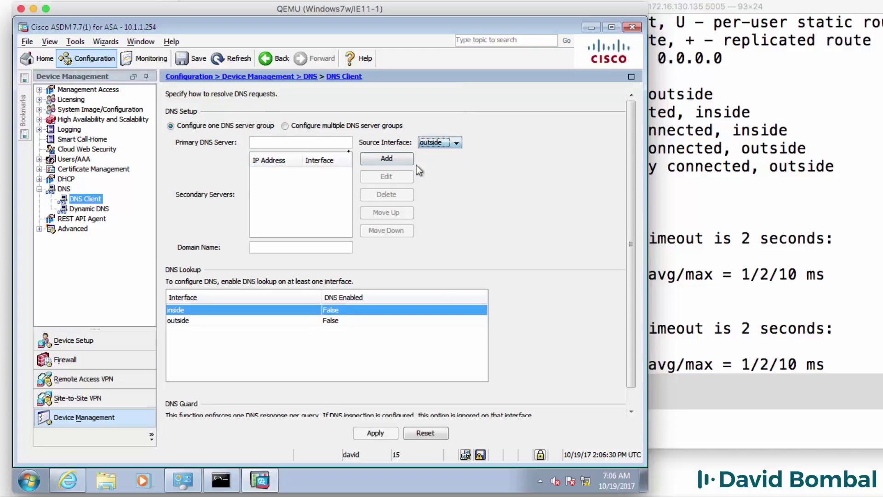
left_click(305, 141)
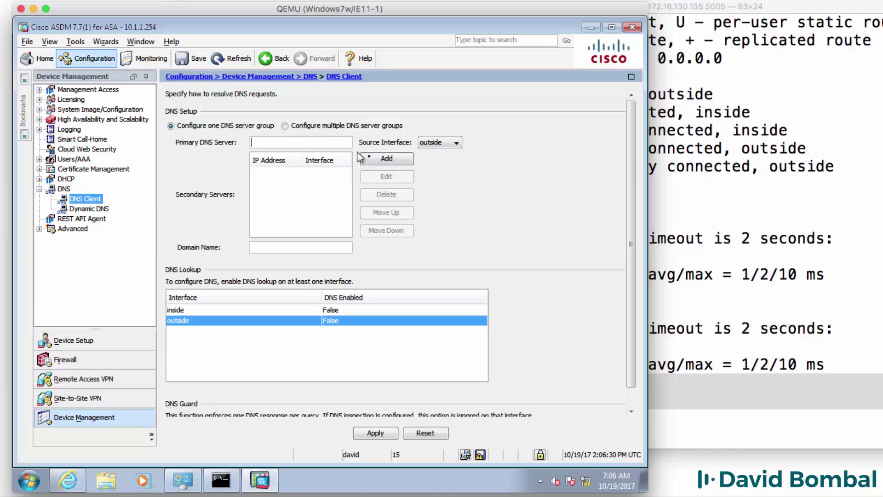
left_click(381, 159)
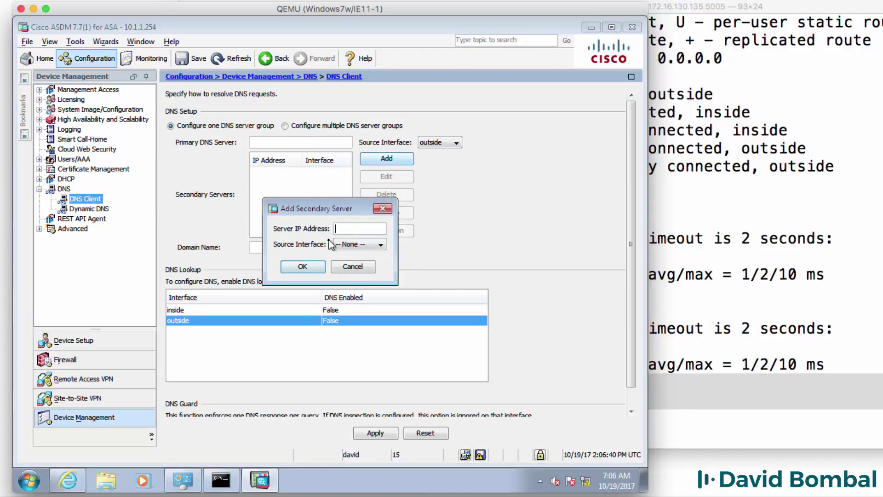
left_click(352, 266)
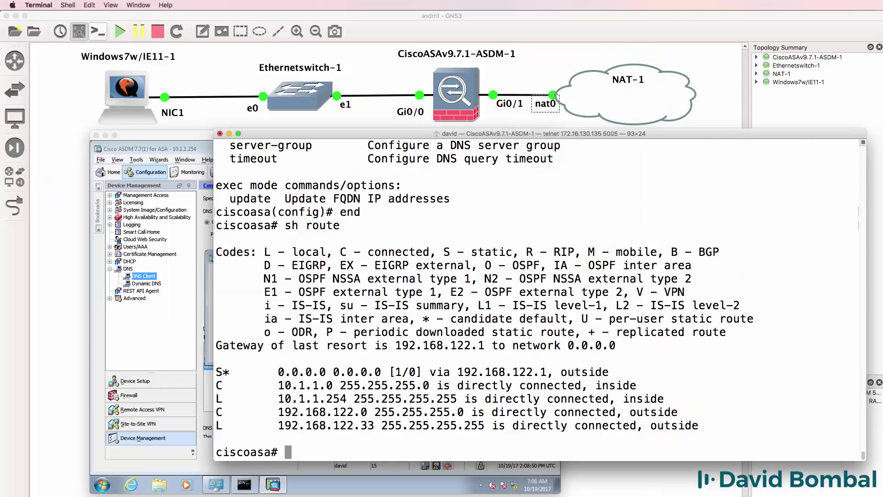
- Enter conf t and run dns domain-lookup outside
type("conf t")
key("Return")
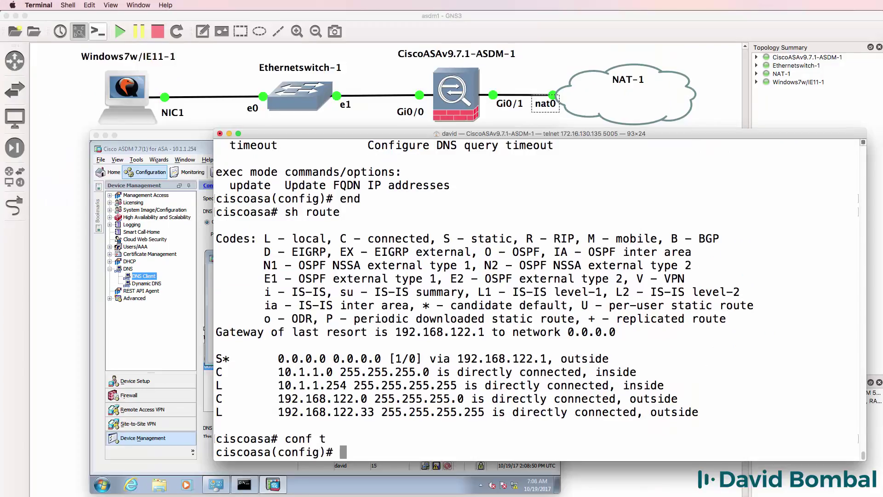
type("dns ?dom")
type("a")
key("Tab")
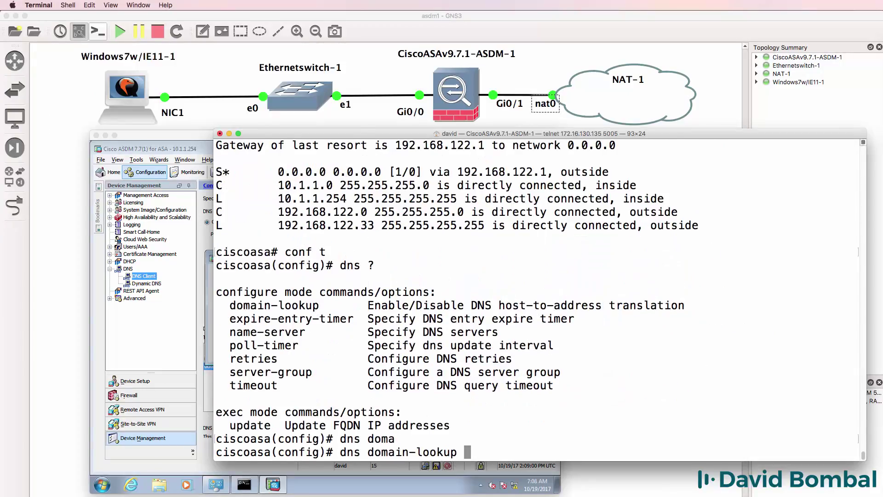
type("?out")
key("Tab")
key("Return")
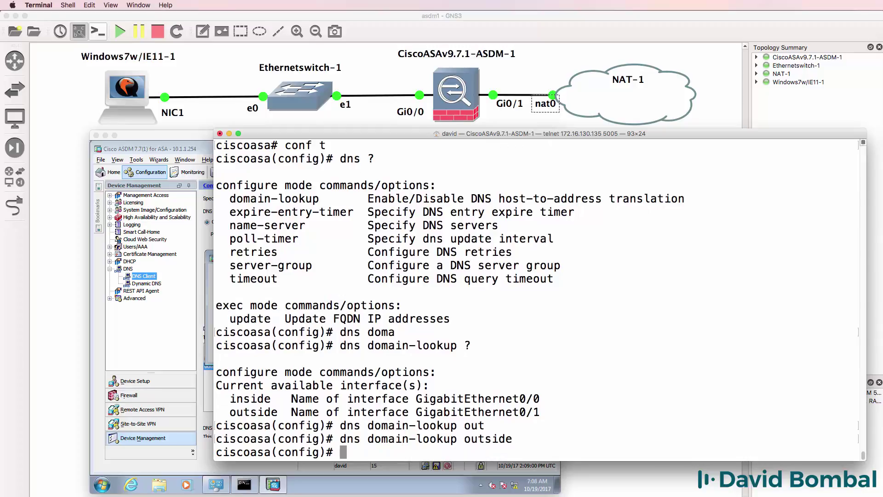
- Set 8.8.8.8 as the DNS name server with dns name-server 8.8.8.8
type("dns ?")
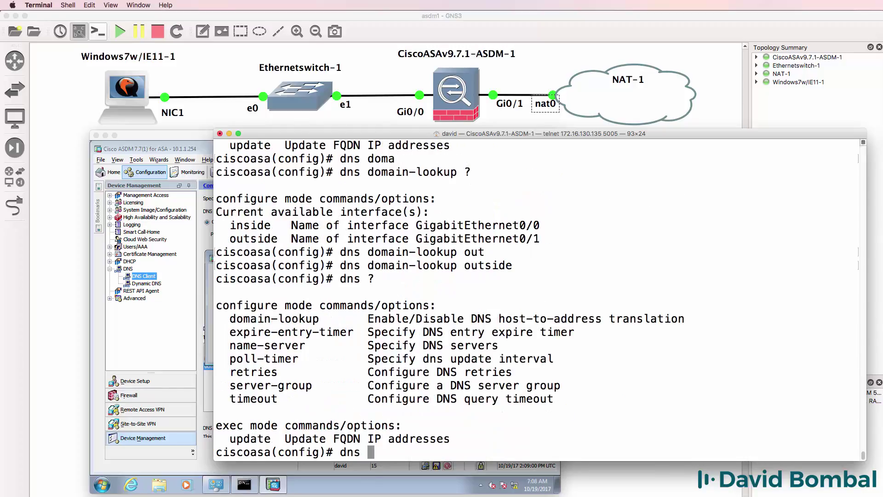
type("n")
type("am")
key("Tab")
type("?")
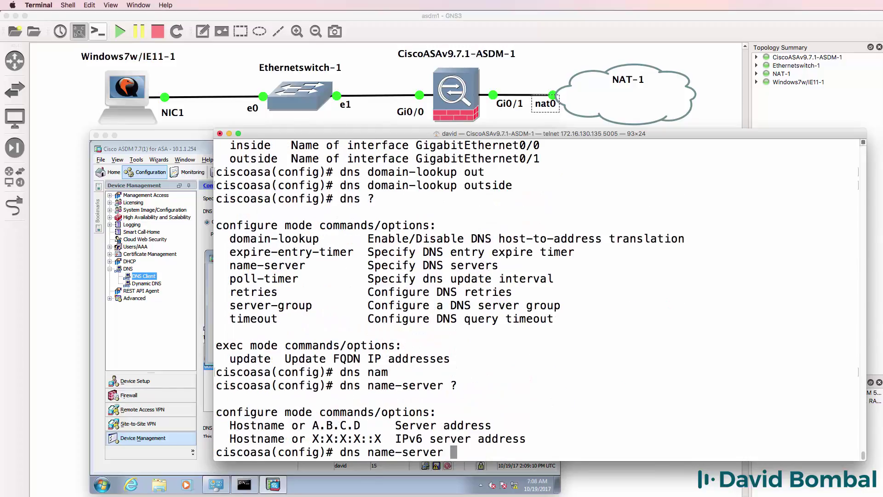
type("8.8.8.8")
key("Return")
- Refresh ASDM from the device, discard unapplied changes, silence the licence warning, and check outside's DNS lookup
left_click(162, 134)
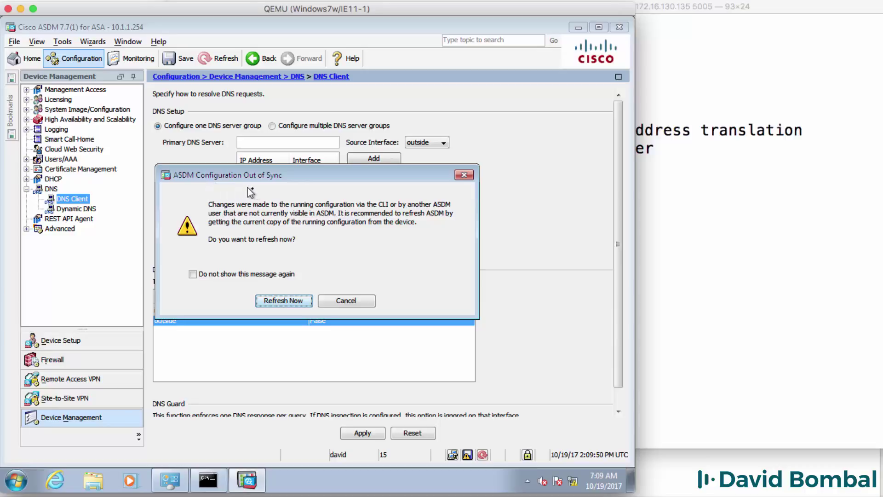
left_click_drag(279, 170, 397, 267)
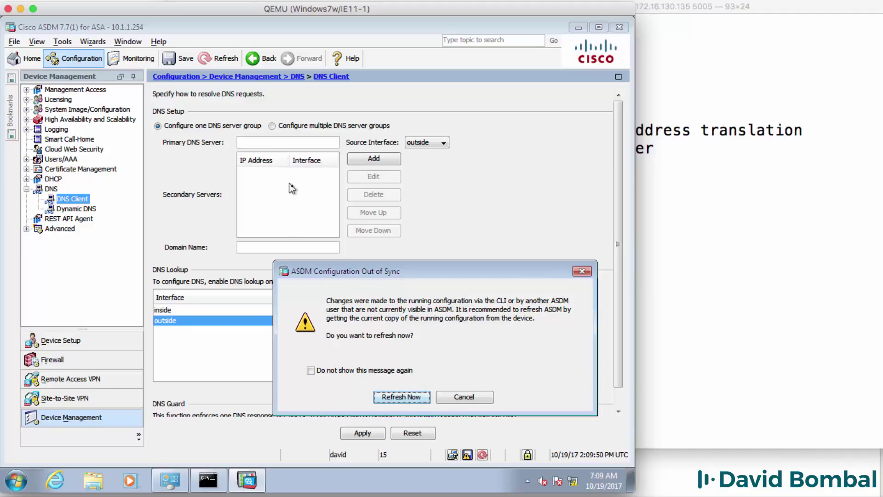
left_click(401, 397)
left_click(290, 281)
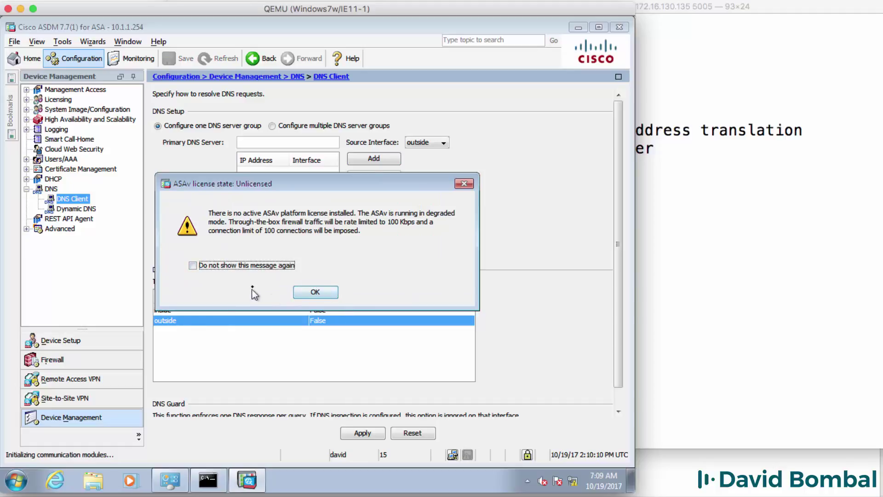
left_click(246, 267)
left_click(314, 293)
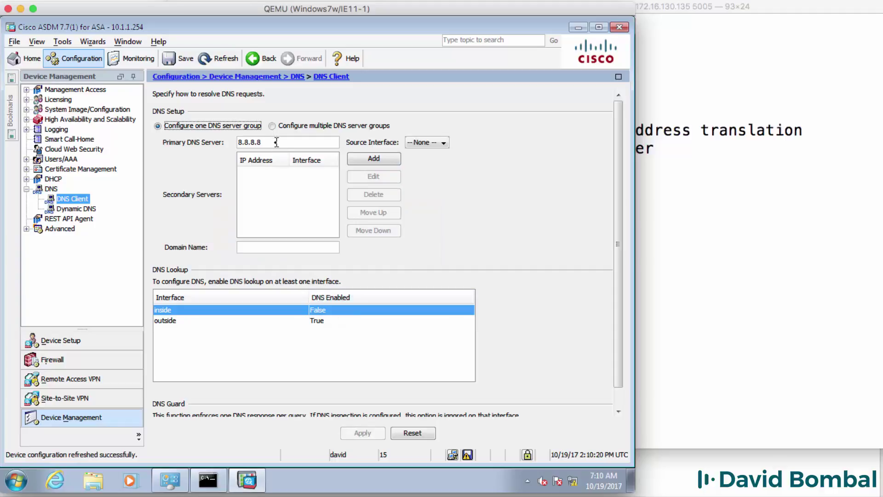
left_click(220, 322)
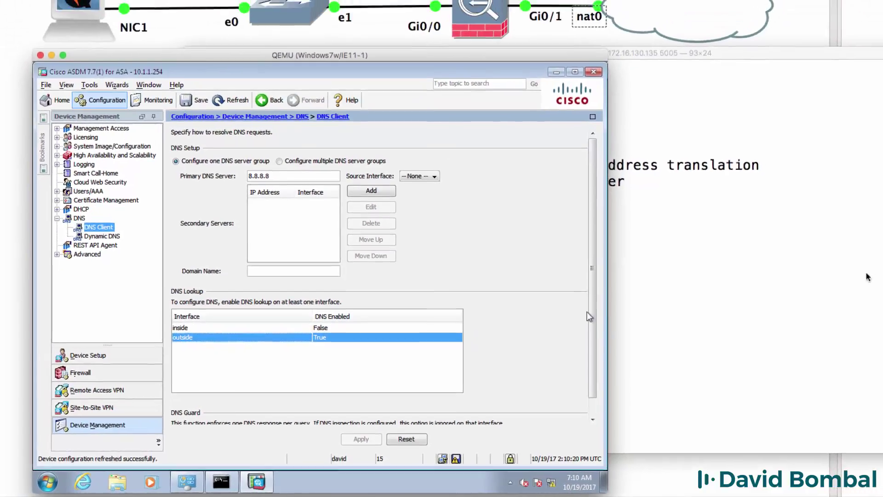
- Exit ASA configuration mode with end, then ping google.com and cisco.com successfully
key("super+Tab")
type("end")
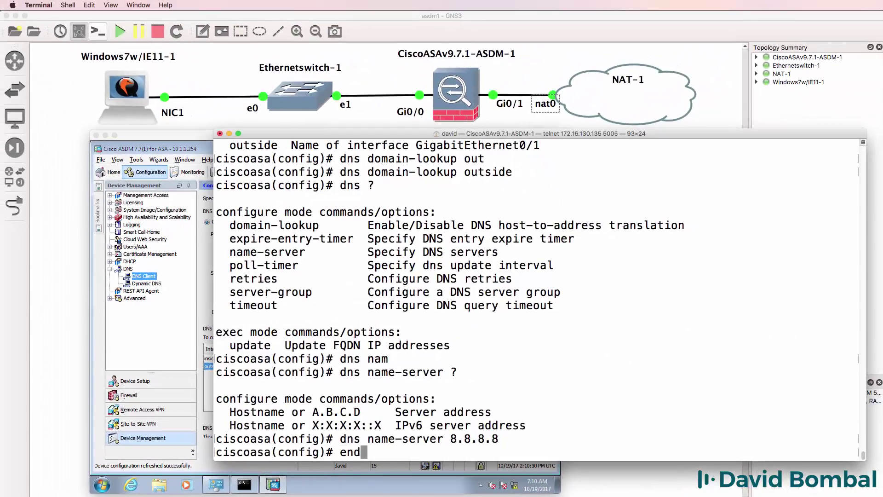
key("Return")
type("ping google.com")
key("Return")
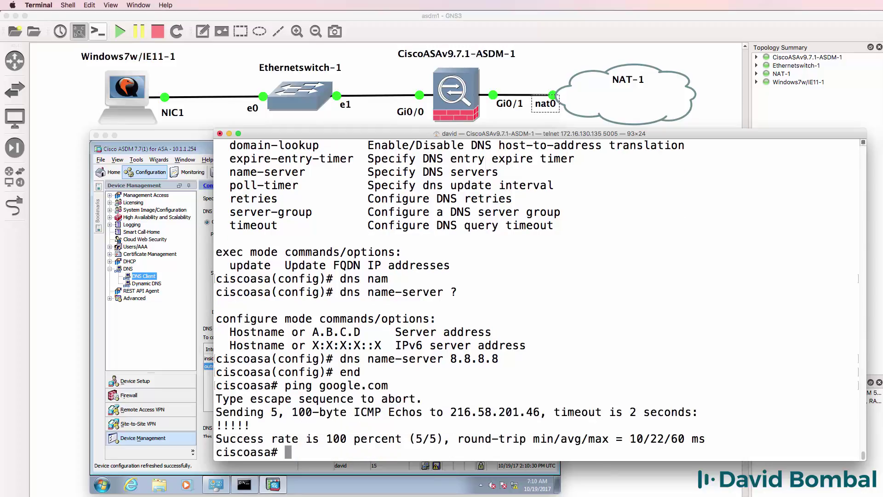
type("ping cisco.com")
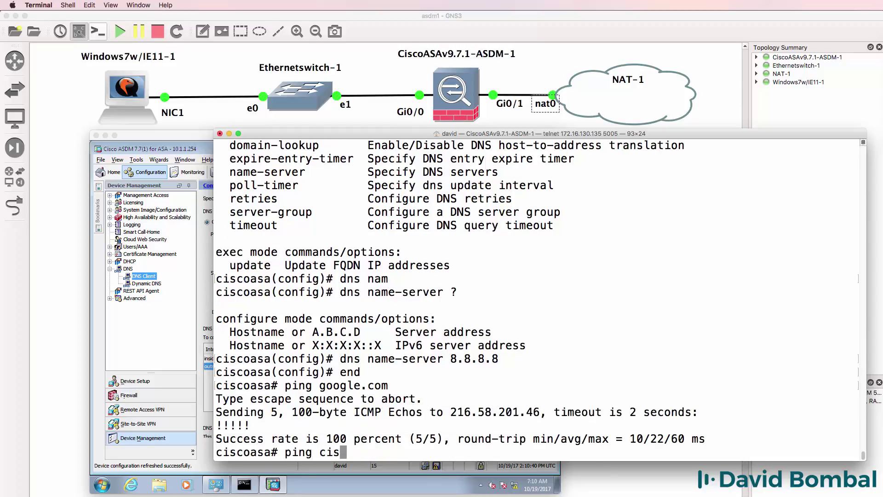
key("Return")
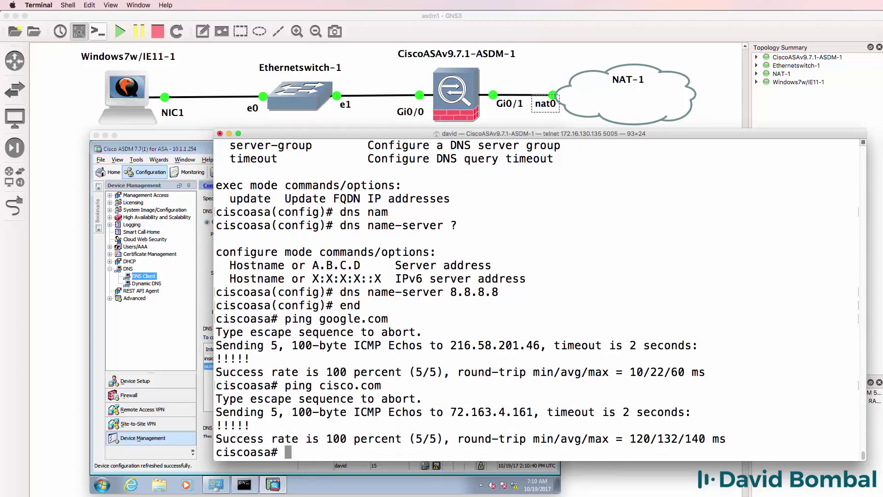
- Open Command Prompt on the Windows client and ping google.com, then stop it
left_click(102, 484)
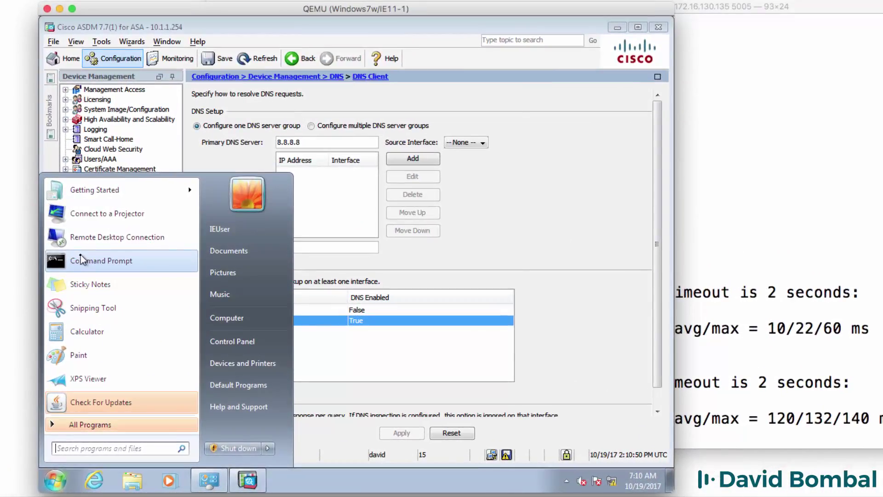
left_click(130, 358)
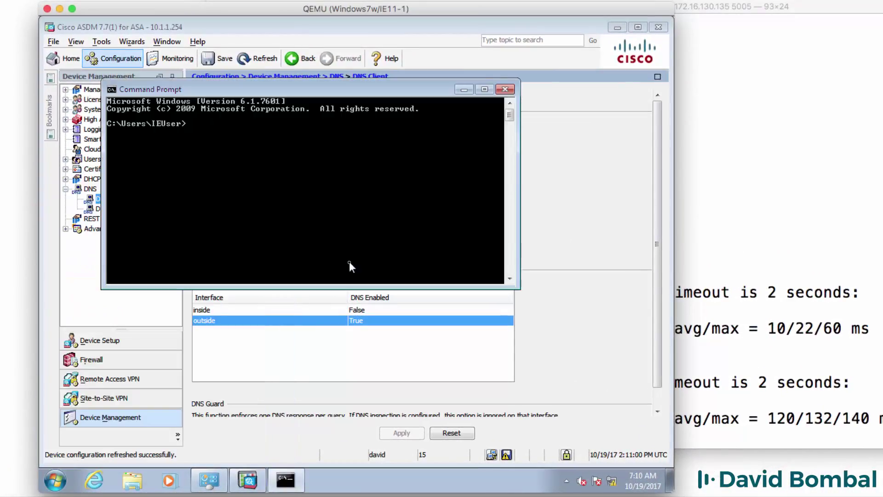
type("ping google.com")
key("Return")
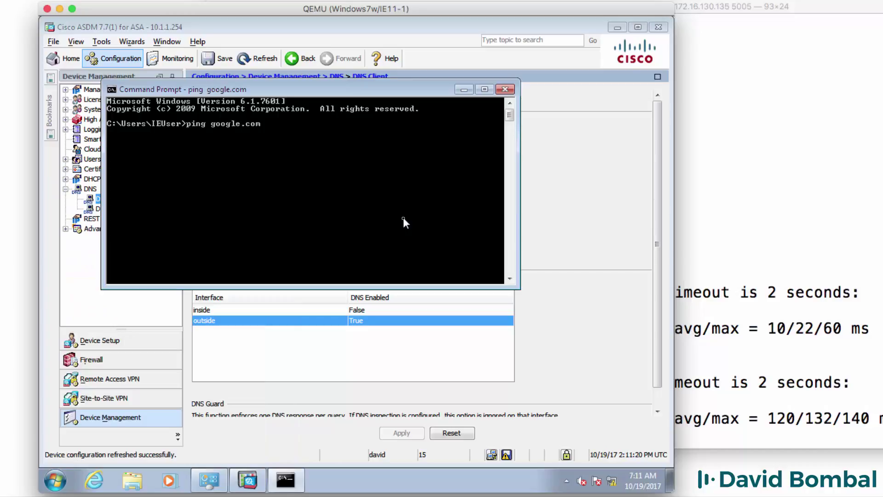
key("ctrl+c")
- Ping the gateway 192.168.122.1, then ping 192.168.1.249 from the client
type("ping 192.168.12")
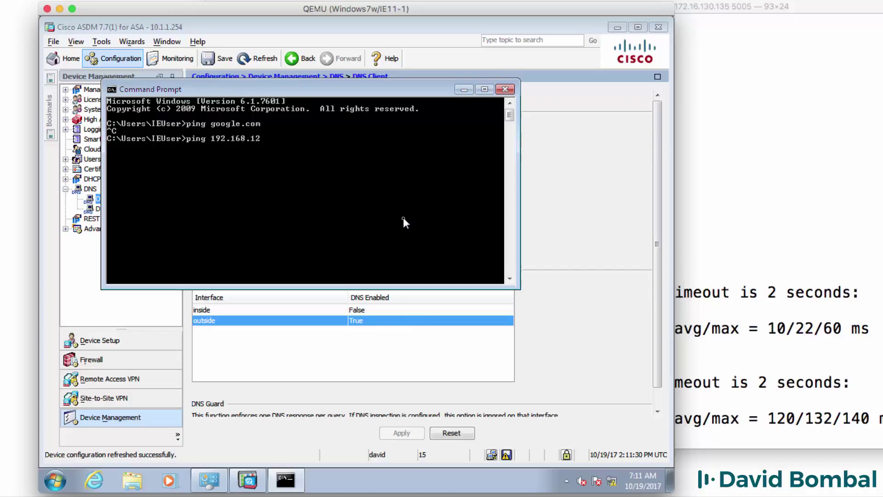
type("1")
key("Return")
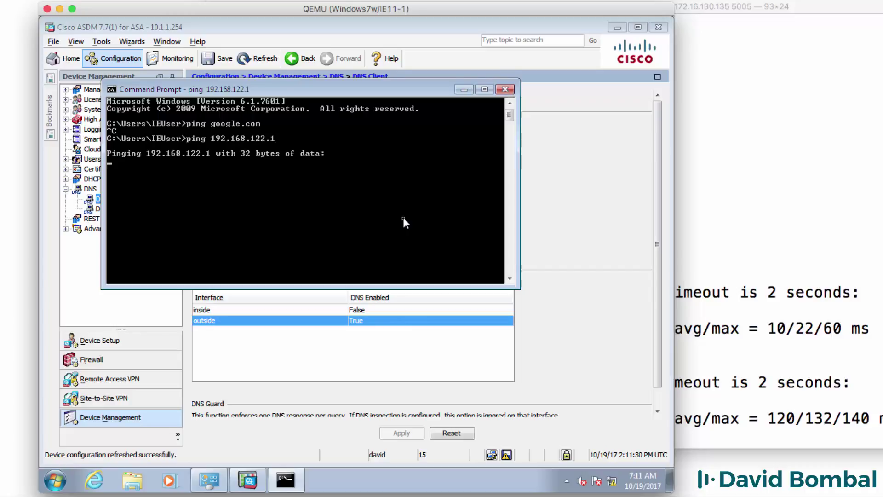
key("ctrl+c")
type("ping 19")
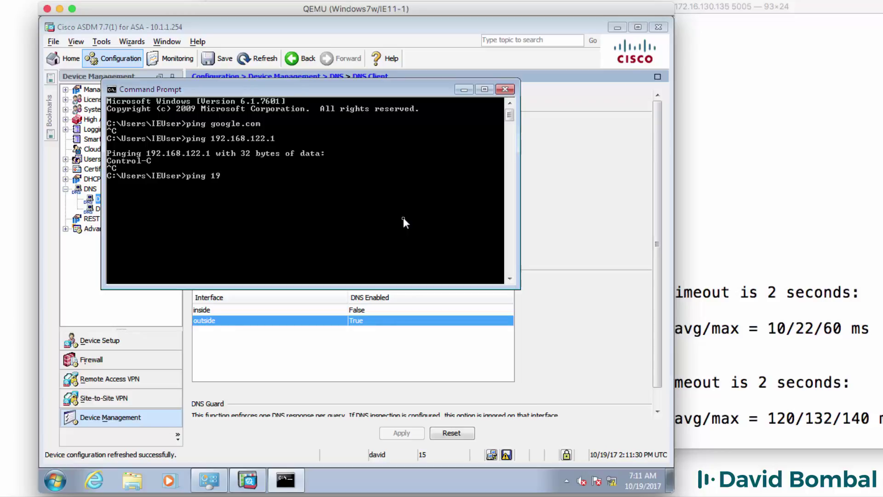
type("2.168.1.249")
key("Return")
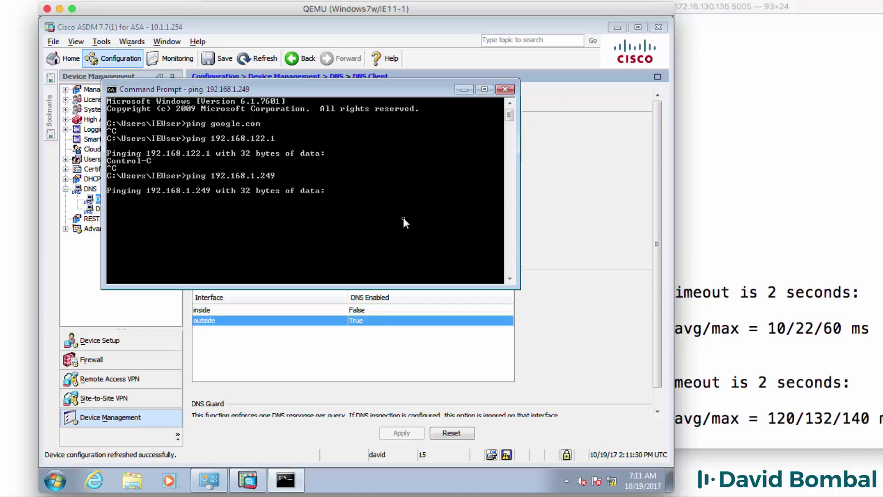
- Bring up the IPv4 properties of Local Area Connection 2 from Network and Sharing Center
right_click(611, 481)
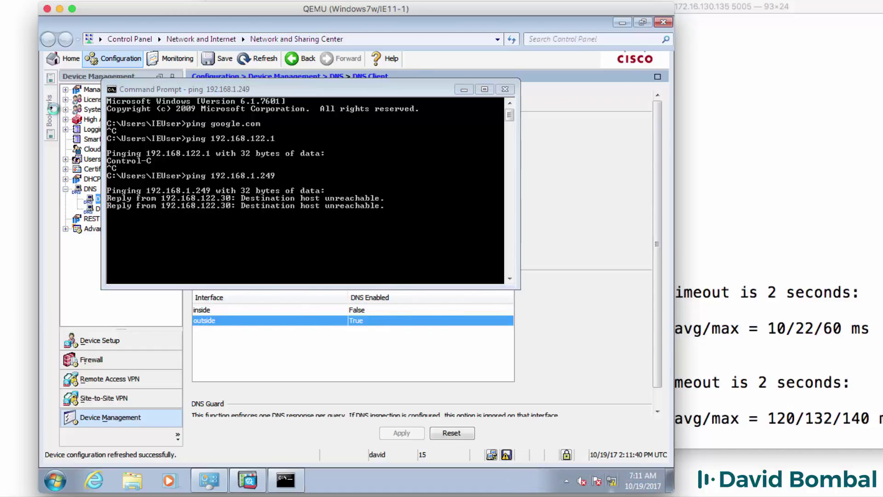
left_click(612, 477)
left_click(87, 88)
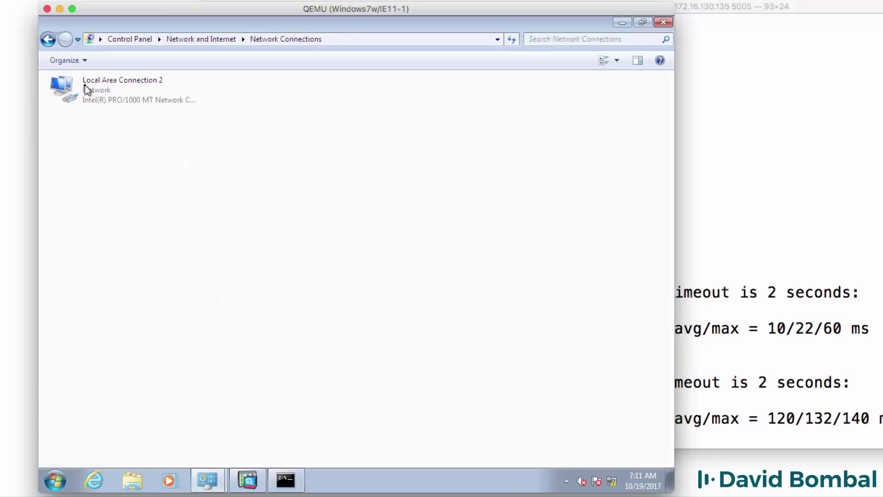
double_click(167, 101)
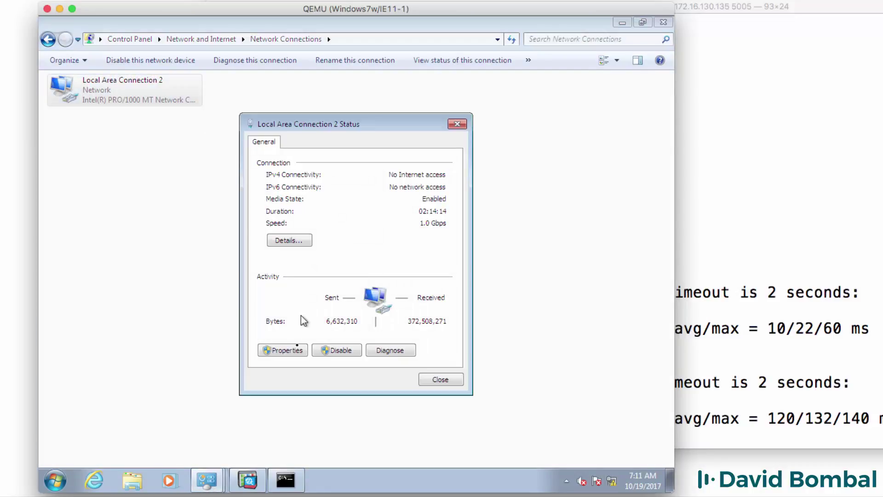
left_click(288, 352)
double_click(342, 273)
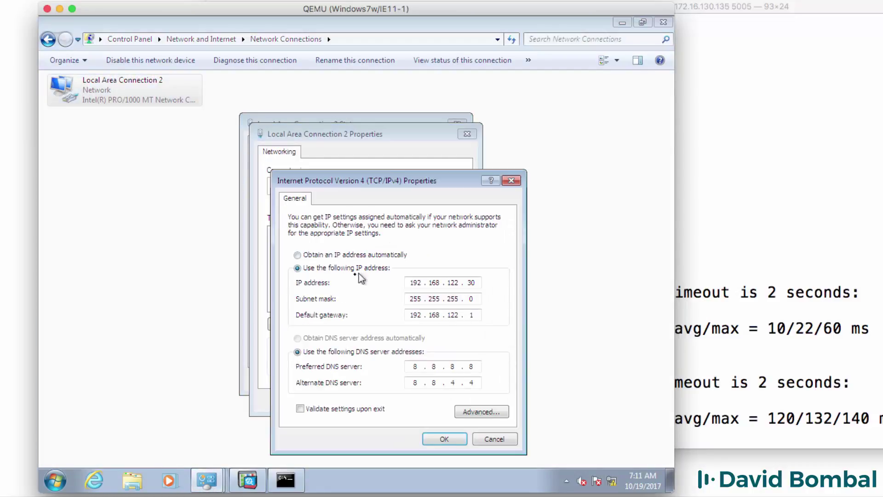
- Remove the 192.168.122.30 address in Advanced TCP/IP settings and enter default gateway 10.1.1.254
left_click(477, 414)
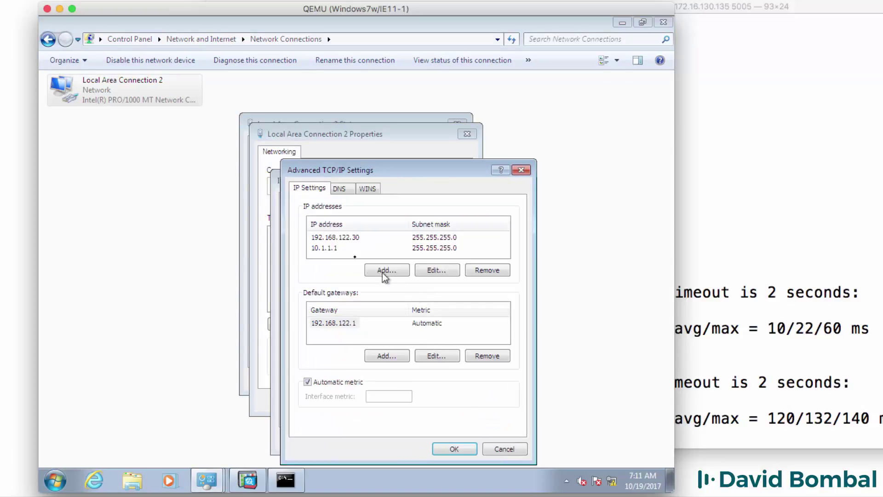
left_click(341, 237)
left_click(487, 270)
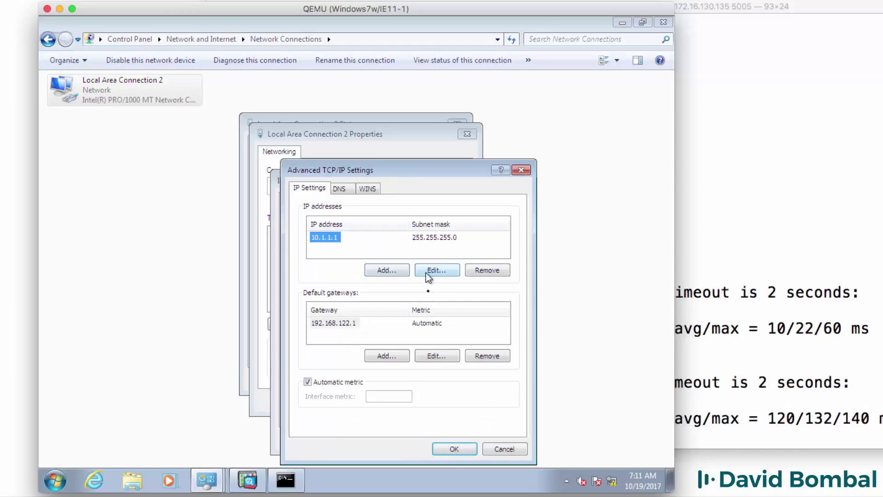
left_click(461, 449)
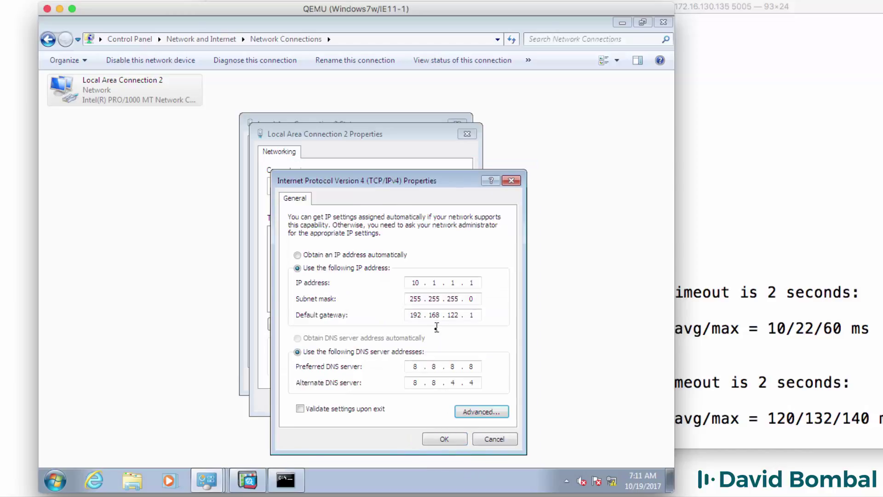
left_click_drag(421, 313, 398, 311)
type("10.1.1.254")
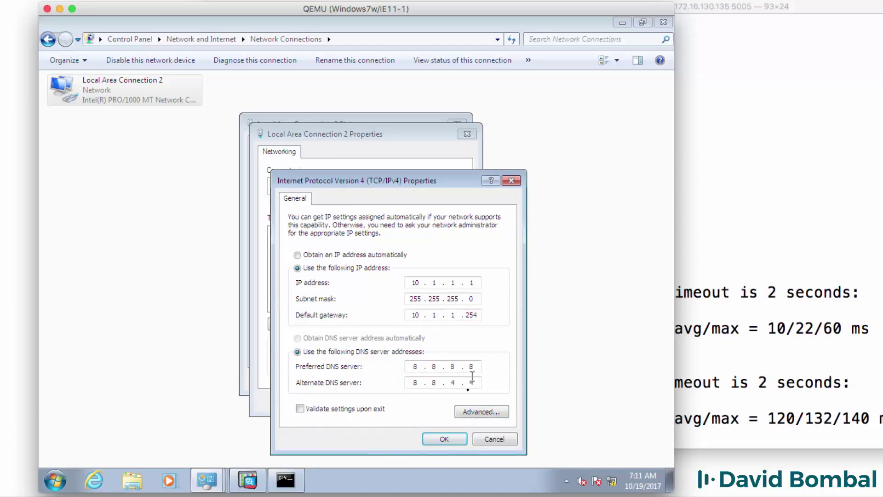
- Save the new IPv4 settings, close the network dialogs and check the client's addressing with ipconfig
left_click(444, 439)
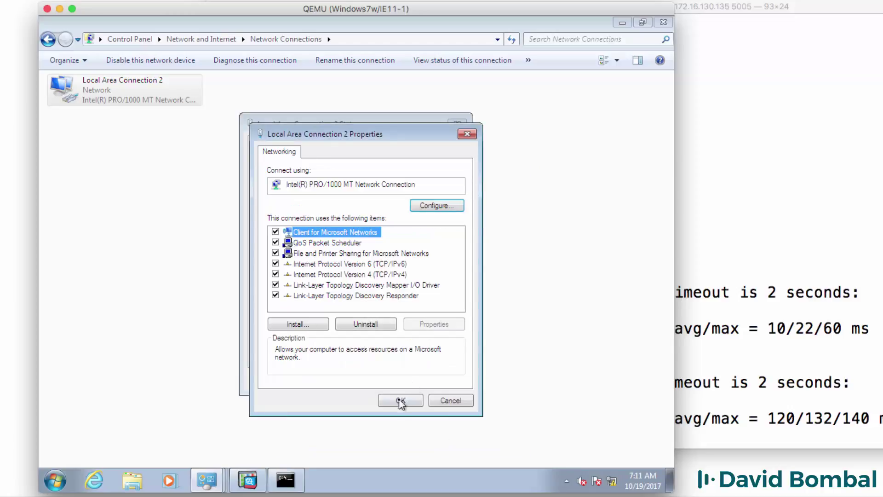
left_click(400, 401)
left_click(453, 385)
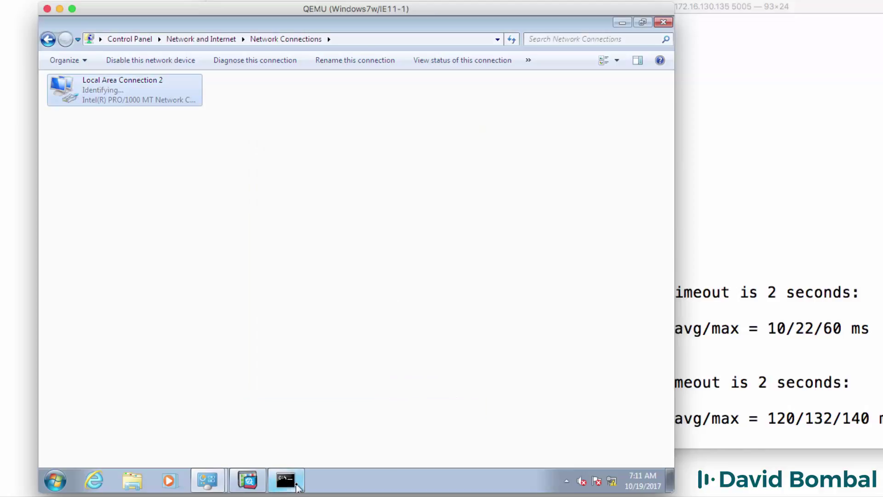
left_click(298, 488)
type("ipconfig")
key("Return")
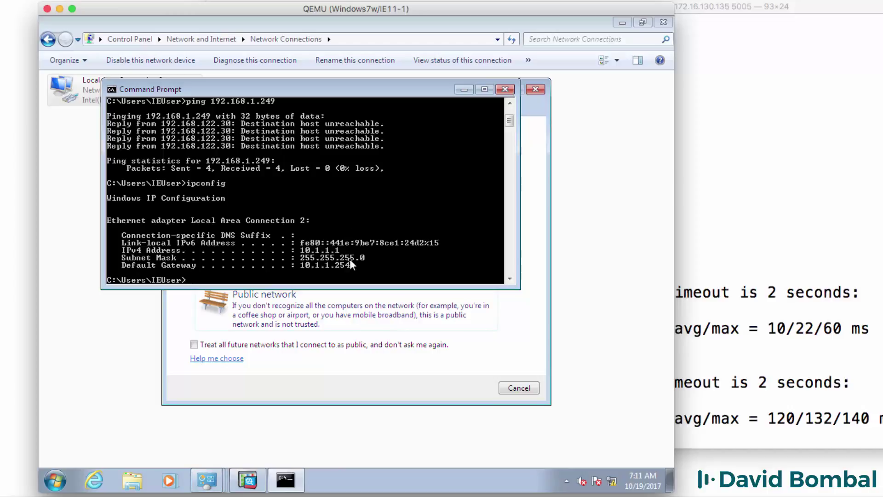
left_click(535, 89)
- Ping the firewall's inside address 10.1.1.254, then ping the outside gateway 192.168.122.1
type("ping 10.1.1.254")
key("Return")
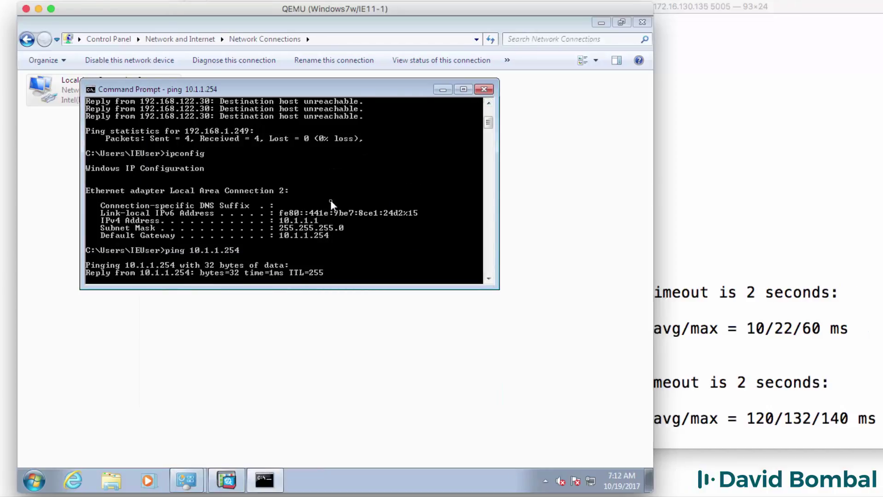
key("ctrl+c")
type("ping 192.168.122")
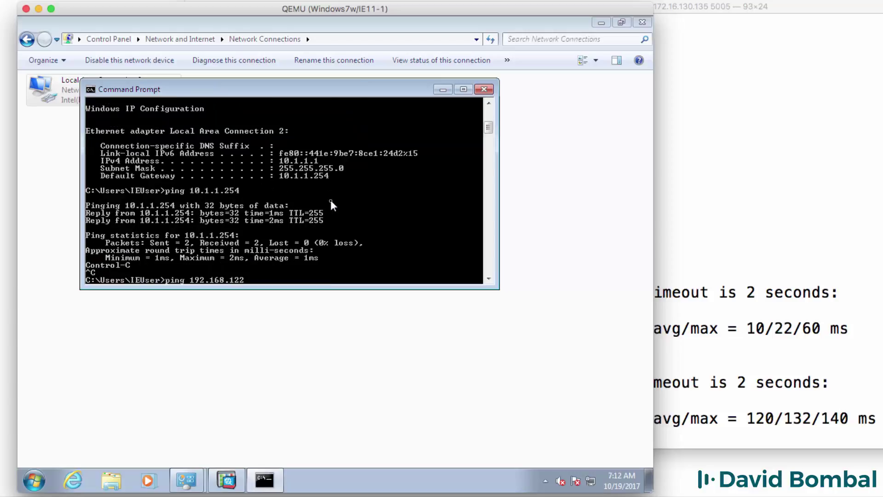
type(".1")
key("Return")
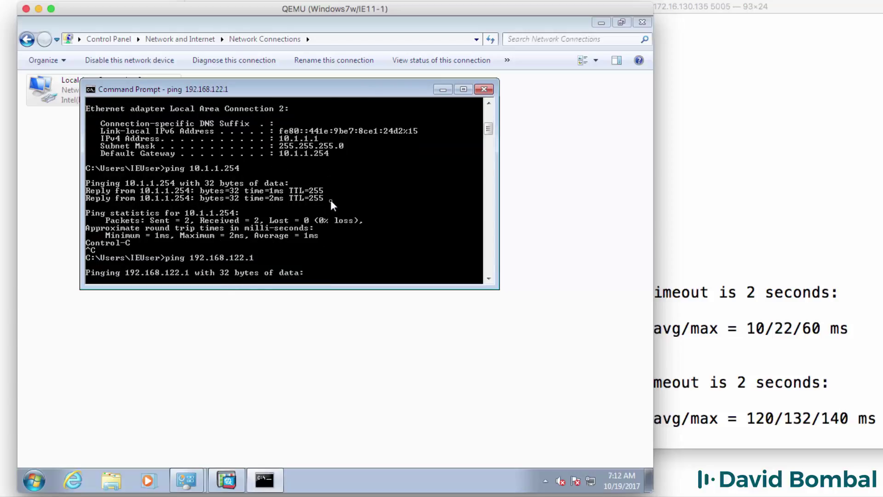
left_click(238, 476)
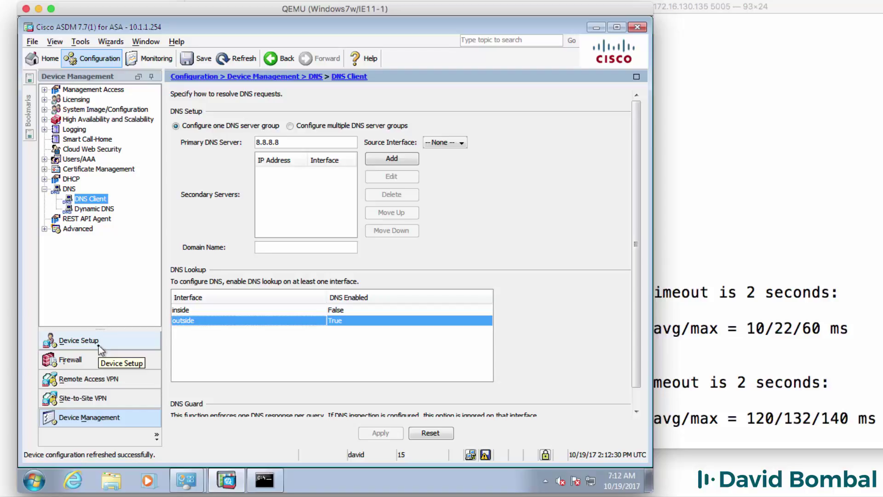
- Enable ICMP protocol inspection in the inspection_default global policy rule and apply it to the ASA
left_click(279, 488)
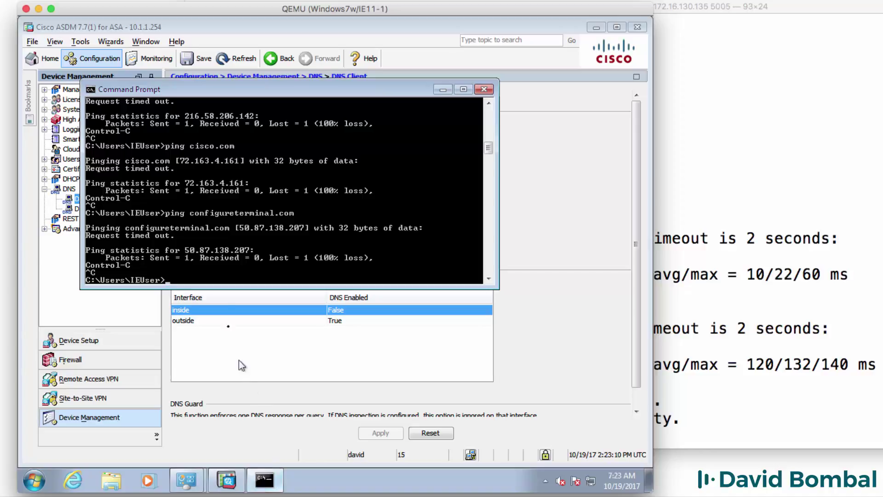
left_click(121, 322)
left_click(70, 360)
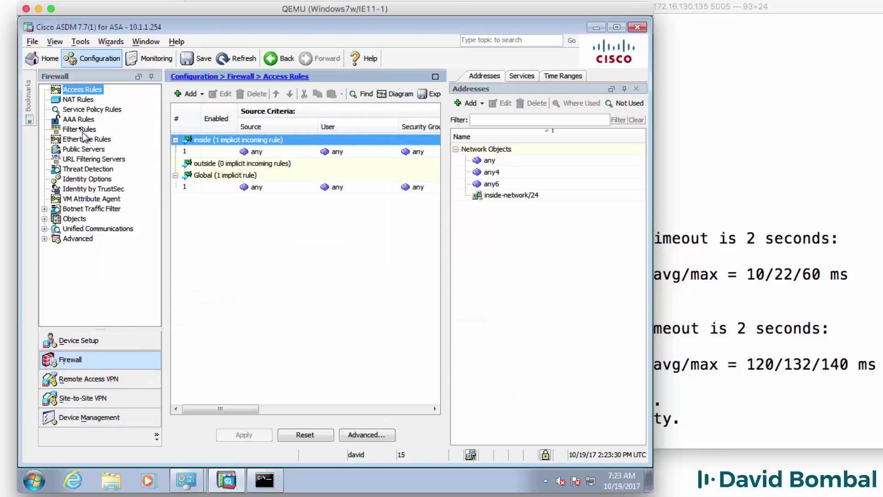
left_click(83, 109)
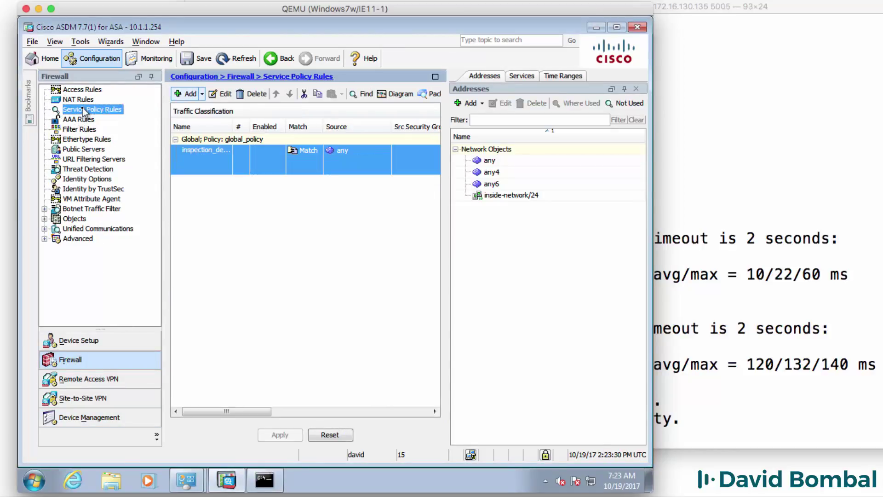
left_click(216, 94)
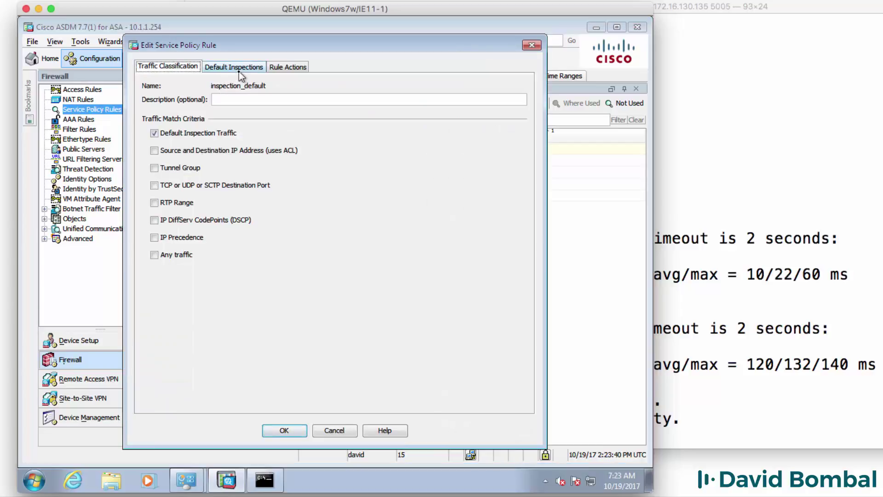
left_click(239, 71)
left_click(290, 68)
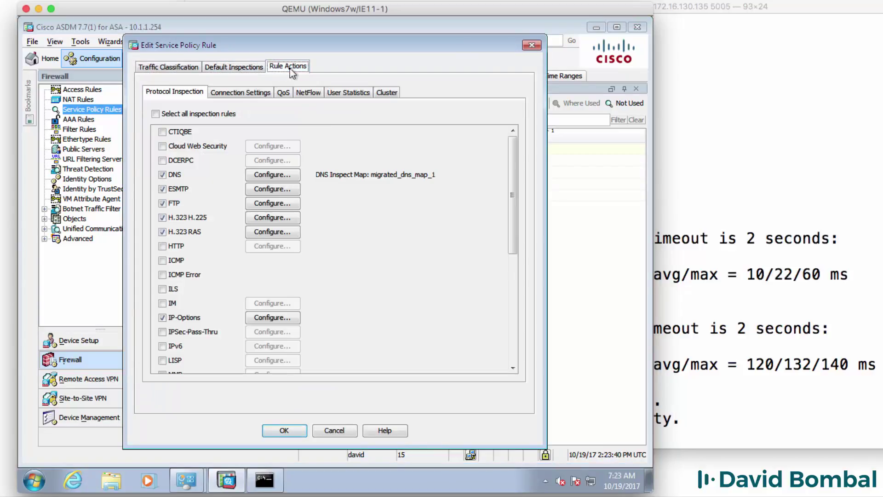
left_click(162, 260)
left_click(299, 435)
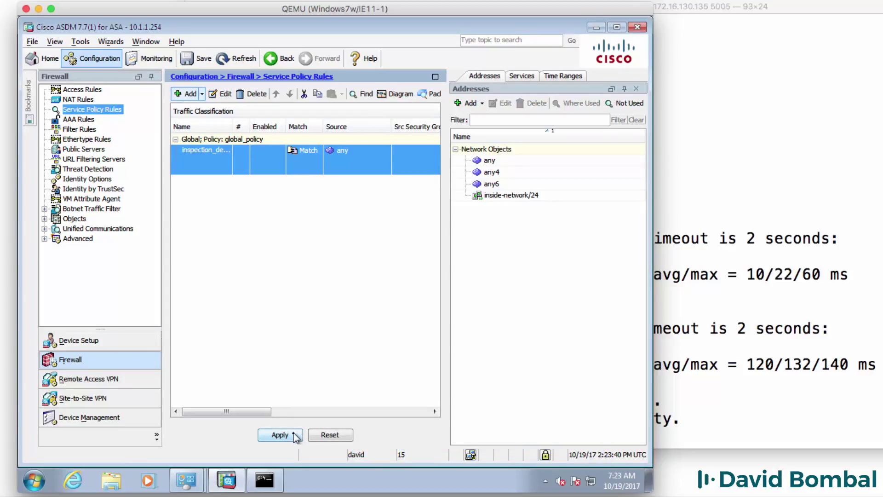
left_click(294, 436)
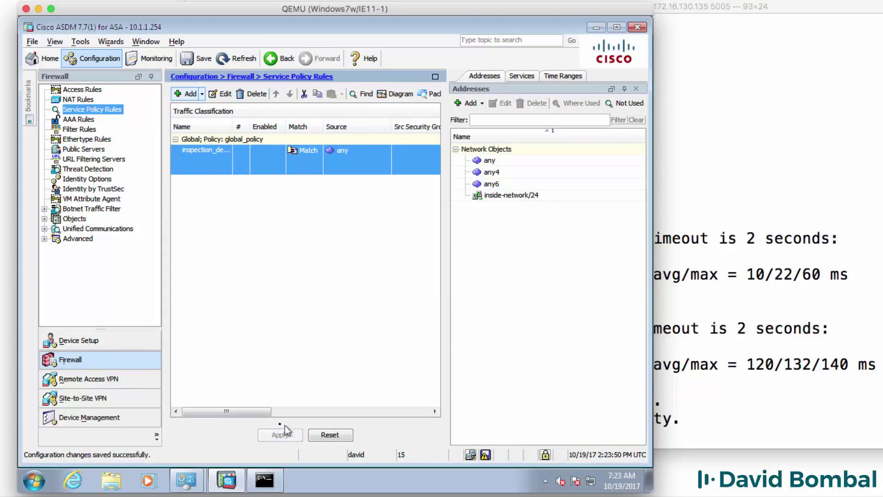
- Ping google.com and cisco.com from the Windows client, stopping each with Ctrl+C
left_click(265, 480)
key("Up")
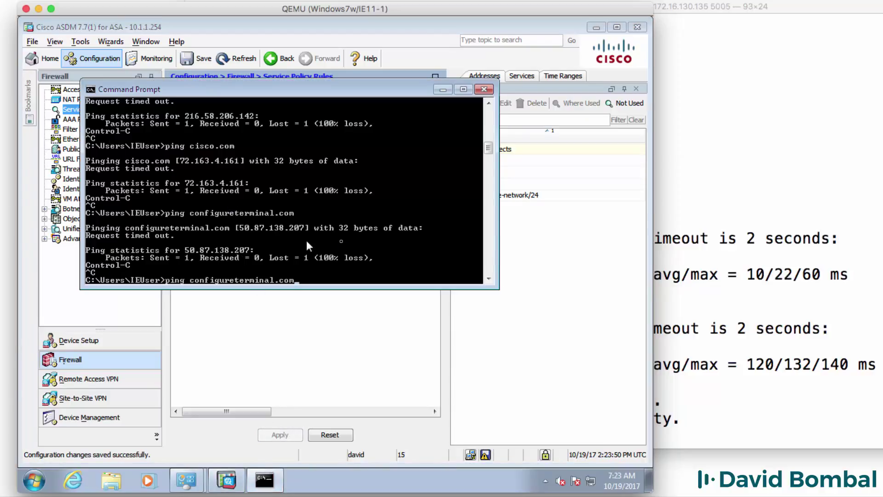
key("BackSpace")
key("BackSpace")
key("BackSpace")
key("BackSpace")
key("BackSpace")
key("BackSpace")
key("BackSpace")
key("BackSpace")
key("BackSpace")
key("BackSpace")
key("BackSpace")
key("BackSpace")
key("BackSpace")
key("BackSpace")
key("BackSpace")
key("BackSpace")
key("BackSpace")
key("BackSpace")
key("BackSpace")
key("BackSpace")
type("google.com")
key("Return")
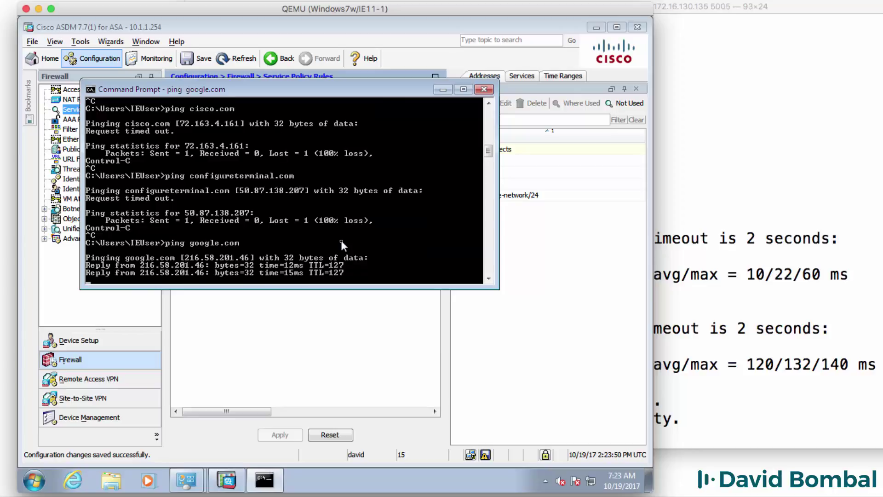
key("ctrl+c")
type("ping cisco")
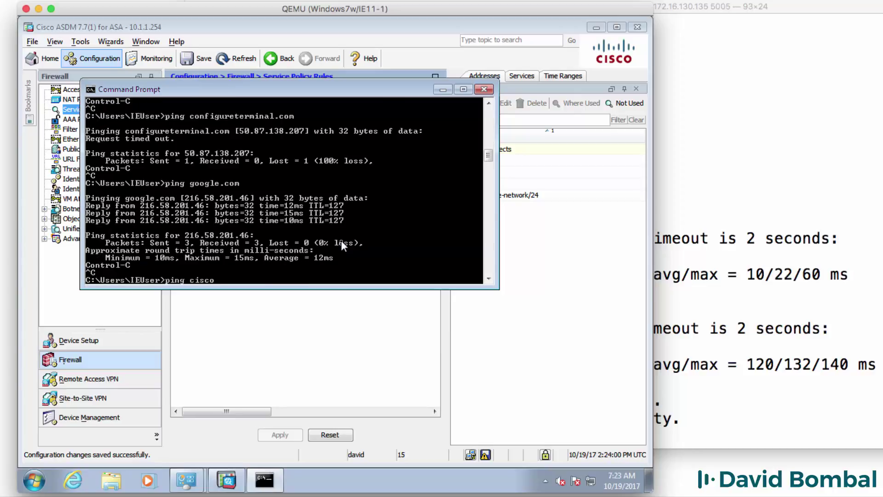
key("ctrl+c")
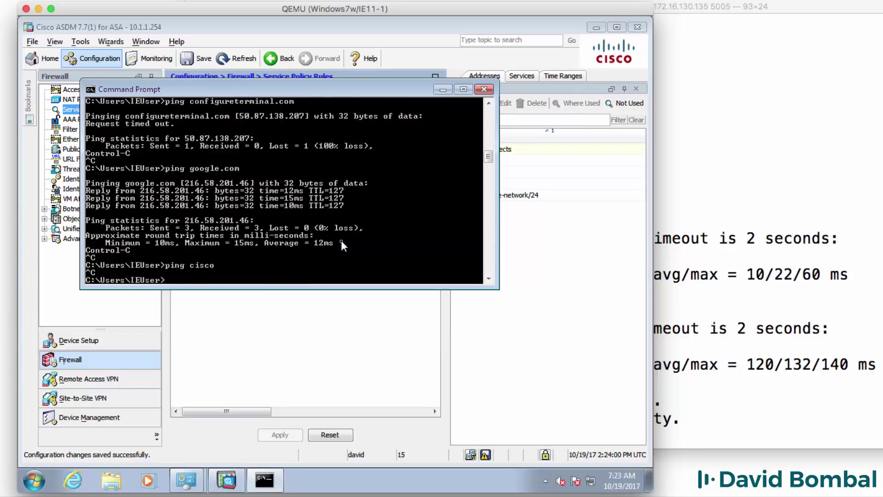
key("Up")
type(".com")
key("Return")
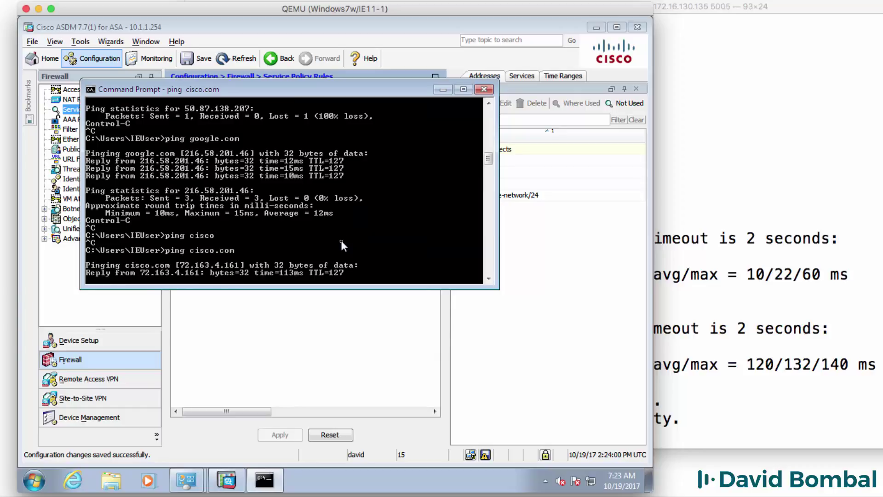
key("ctrl+c")
- Ping configureterminal.com, then save the ASA running configuration to flash in ASDM
type("ping conf")
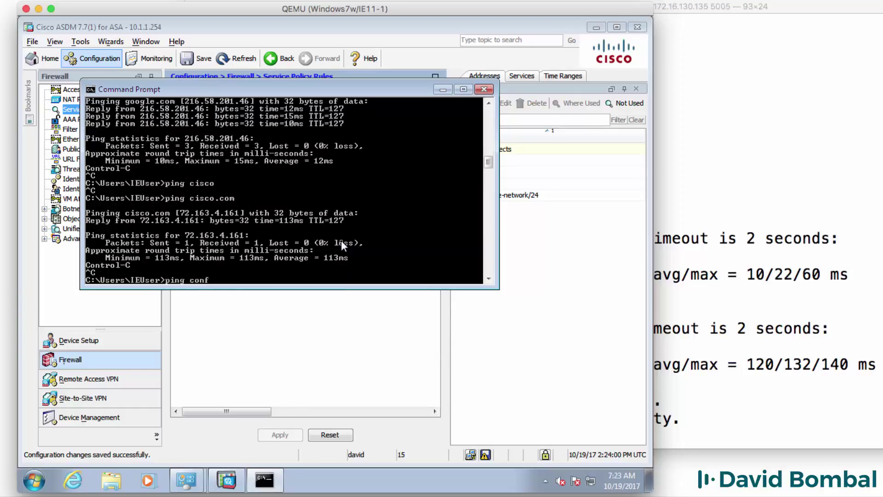
type("igureterminal.com")
key("Return")
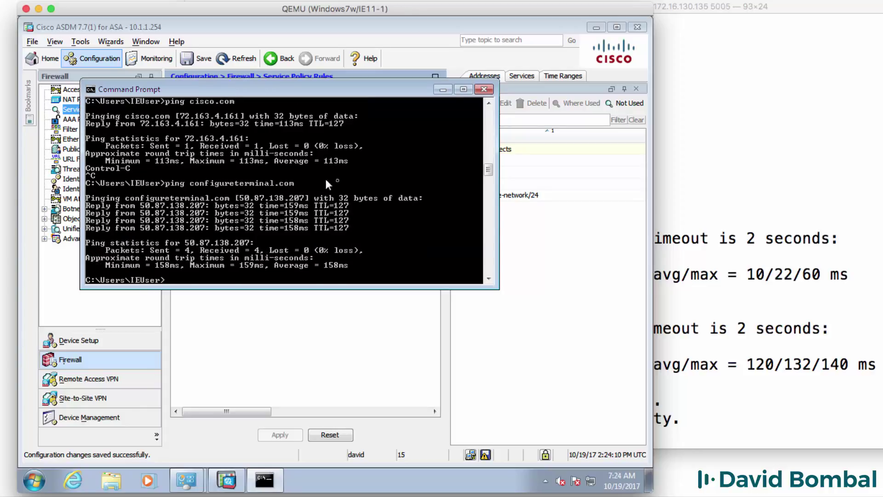
left_click(272, 46)
left_click(202, 61)
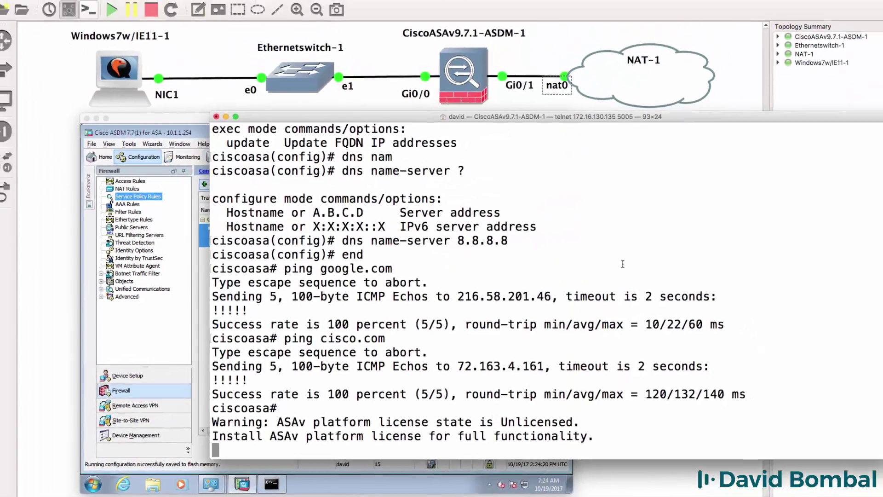
- Run sh run on the ASA and highlight the GigabitEthernet0/0 and 0/1 interface settings
key("Return")
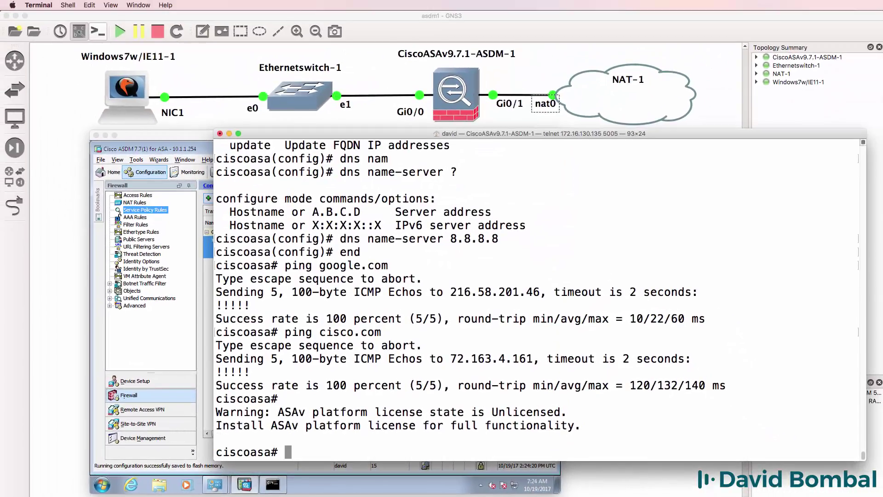
type("sh run")
key("Return")
key("space")
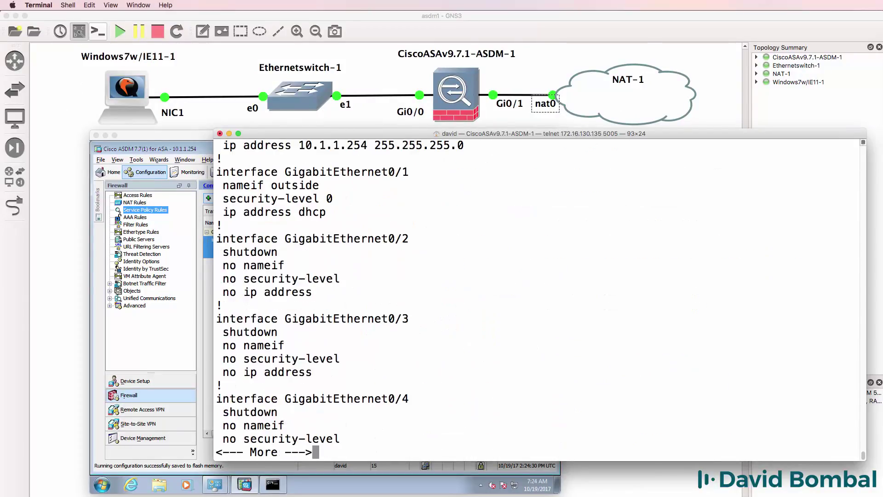
scroll(498, 208, "up", 3)
left_click_drag(513, 211, 216, 167)
left_click_drag(334, 279, 162, 232)
- Highlight the DNS domain-lookup, server-group and name-server 8.8.8.8 lines in the config
key("space")
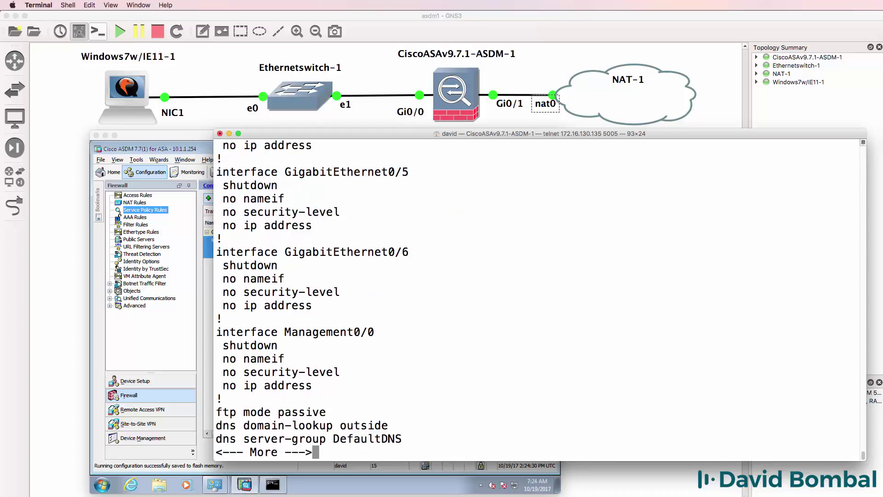
key("Return")
key("Return")
left_click_drag(856, 359, 197, 344)
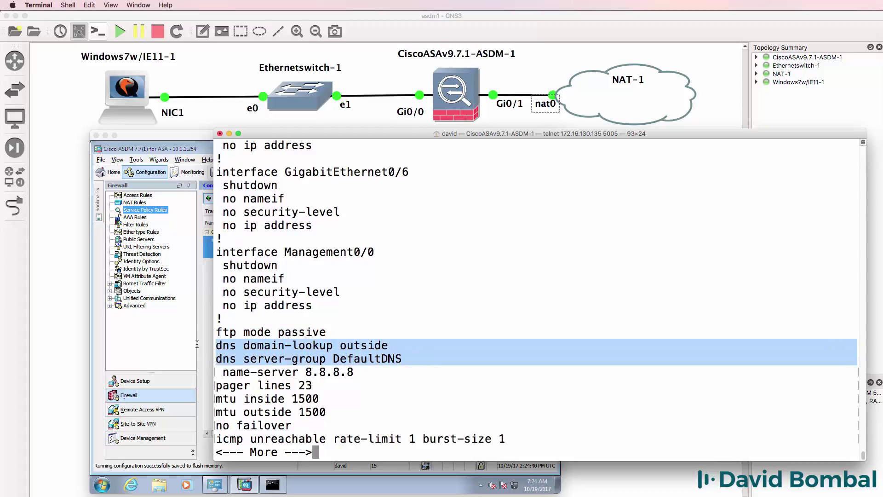
left_click_drag(360, 372, 215, 373)
key("space")
key("space")
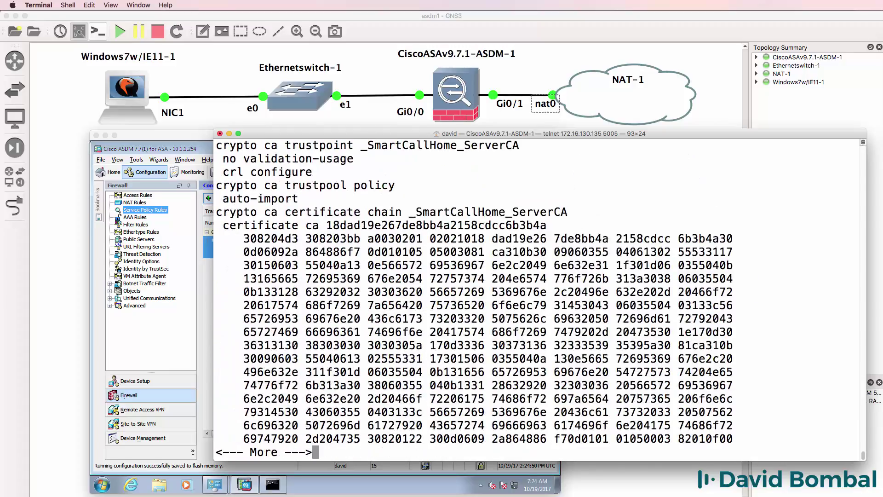
key("space")
key("space")
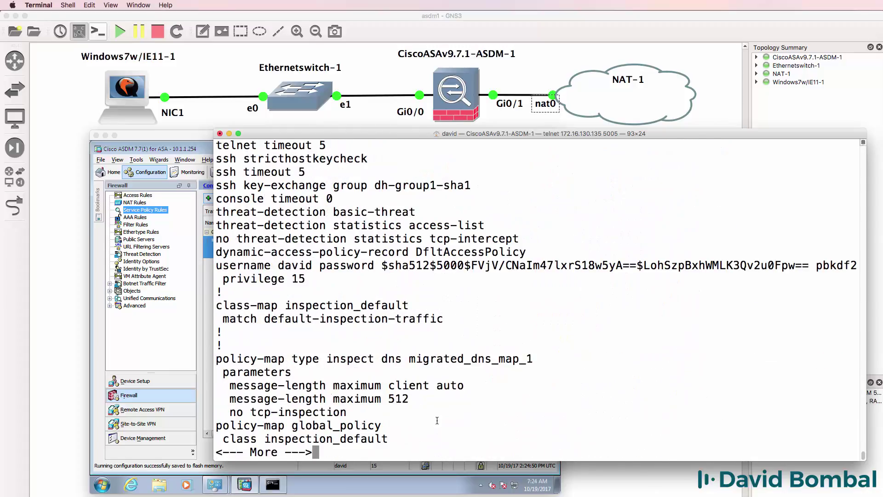
- Highlight the inspection_default class-map, global_policy inspections and inspect icmp, then page to the end
left_click_drag(454, 324, 217, 305)
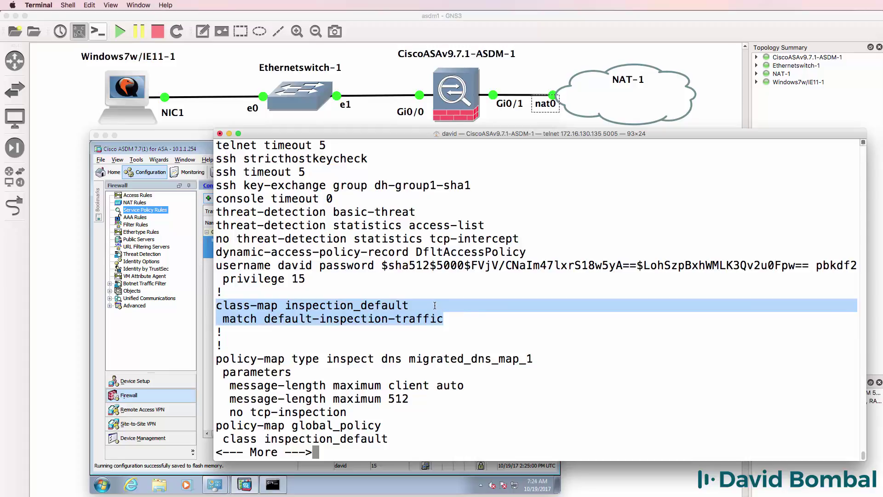
left_click_drag(445, 318, 265, 318)
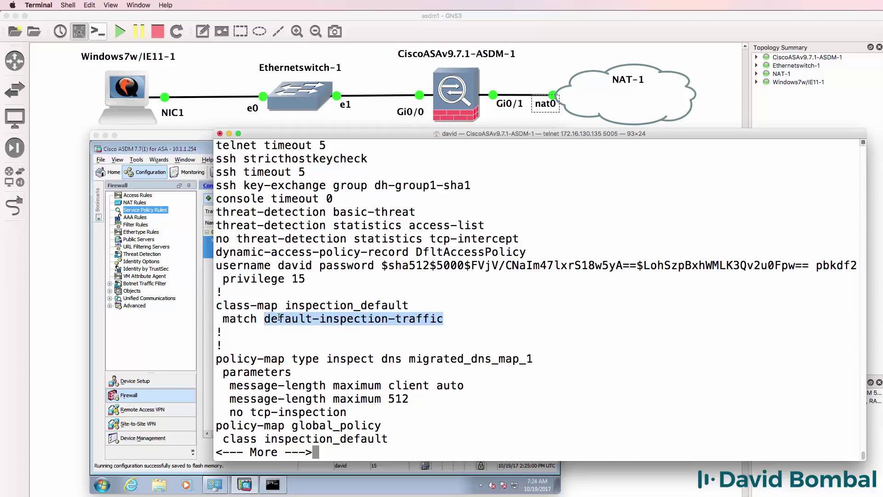
key("space")
scroll(378, 332, "up", 3)
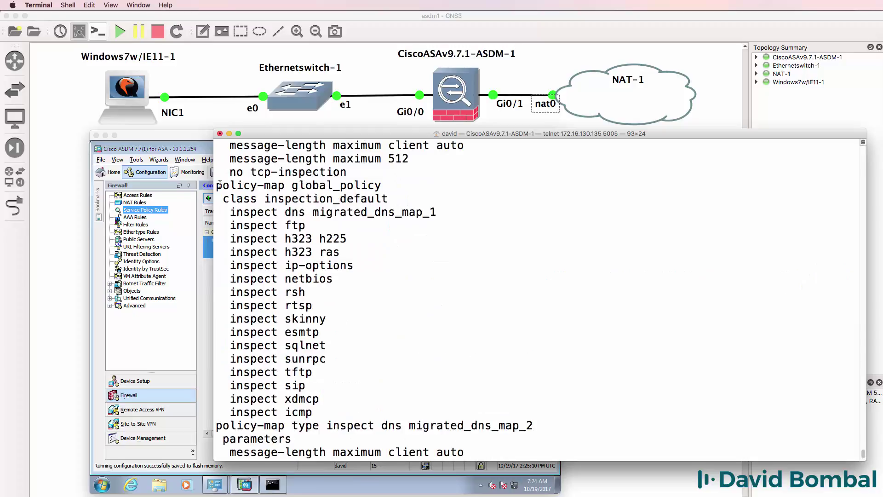
left_click_drag(217, 185, 375, 414)
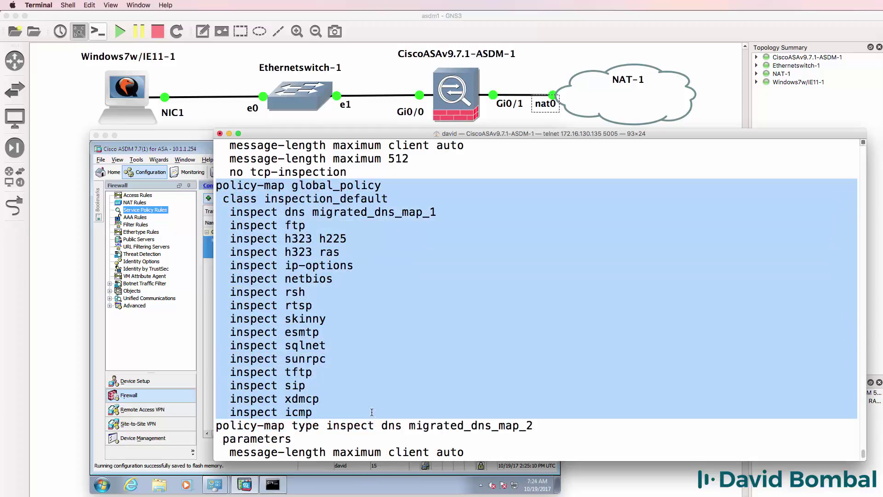
left_click(356, 387)
left_click_drag(319, 412, 220, 412)
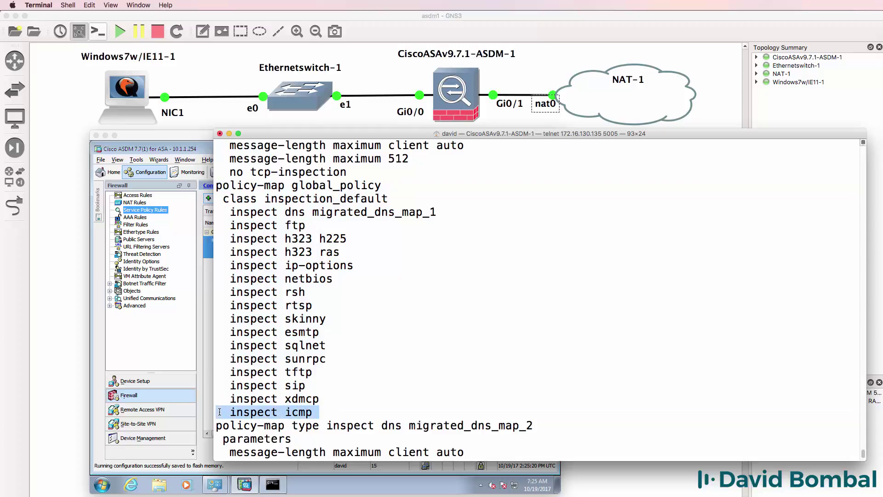
key("space")
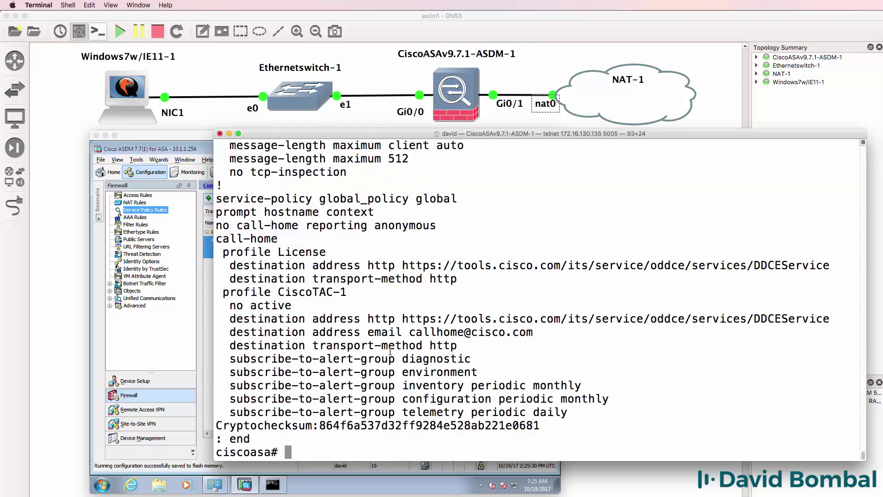
- Load cisco.com and gns3.com in separate Internet Explorer tabs and switch between them
left_click(187, 139)
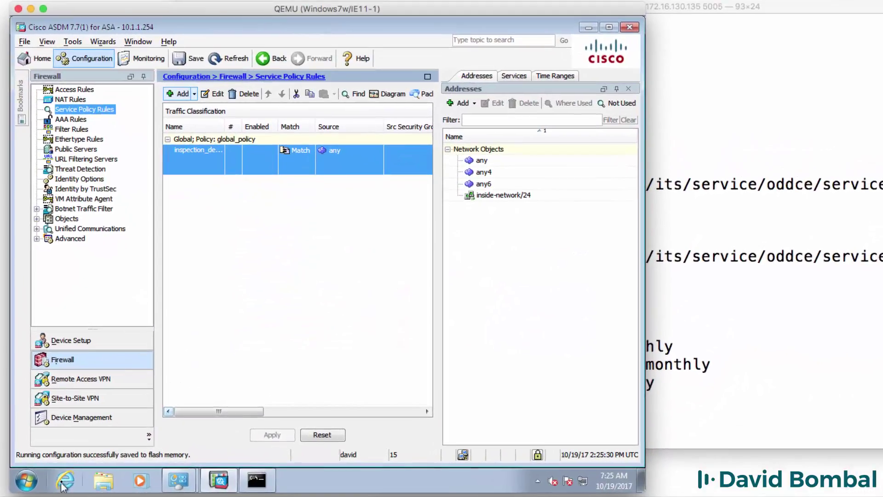
left_click(86, 481)
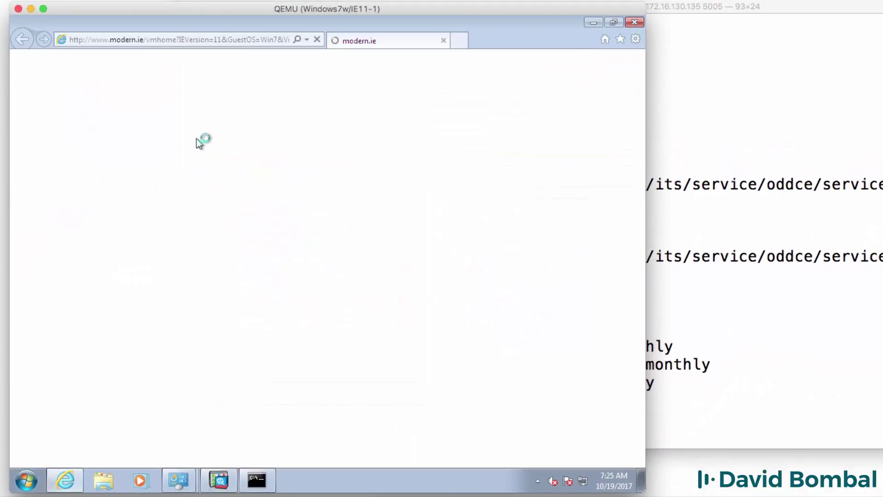
left_click(258, 40)
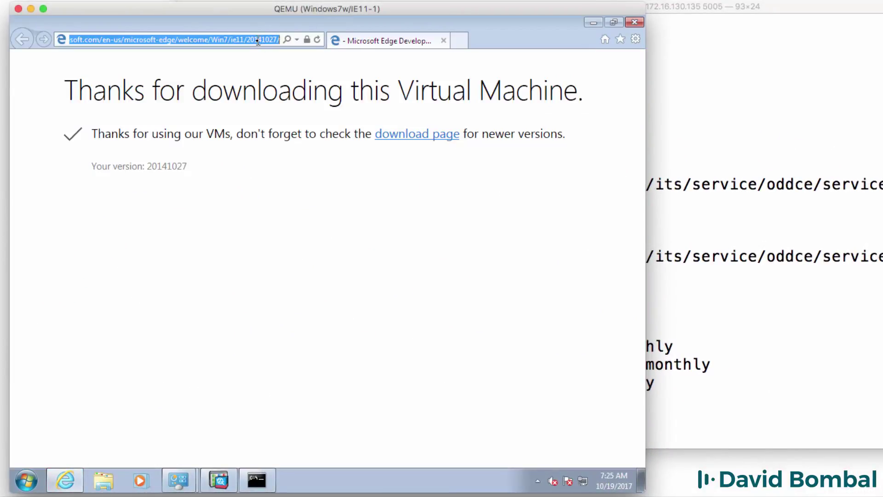
type("cisco.com/")
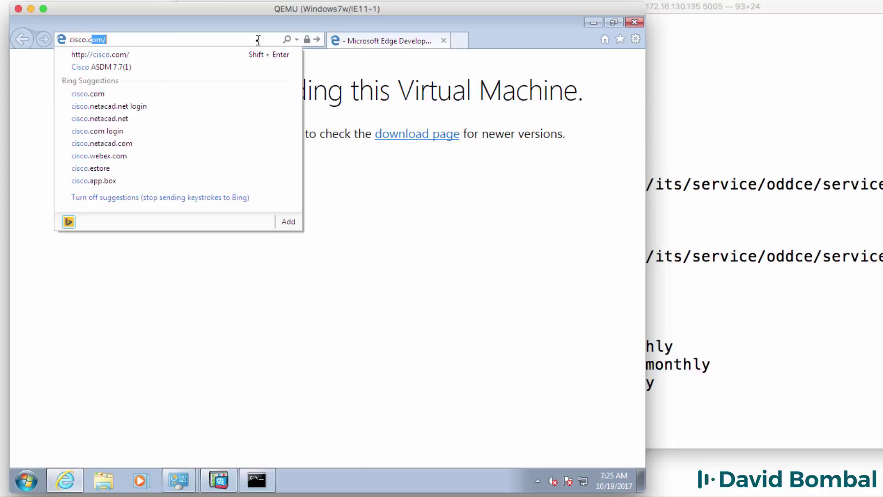
key("Return")
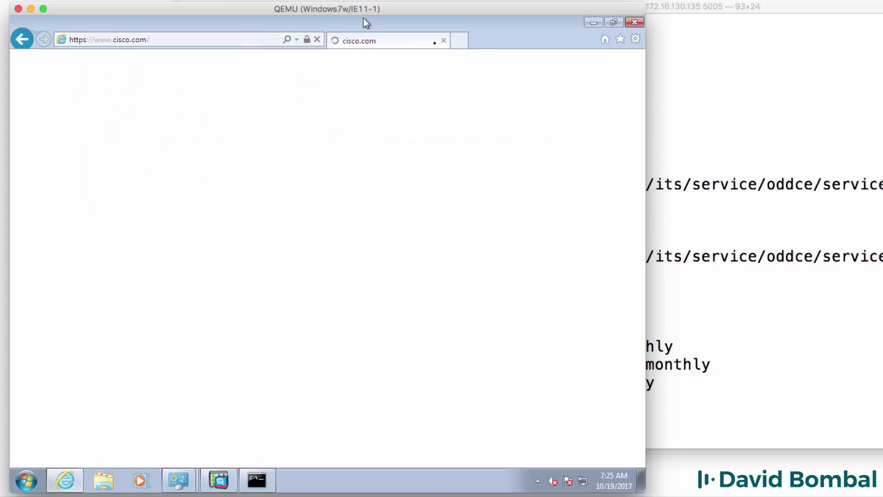
left_click(456, 41)
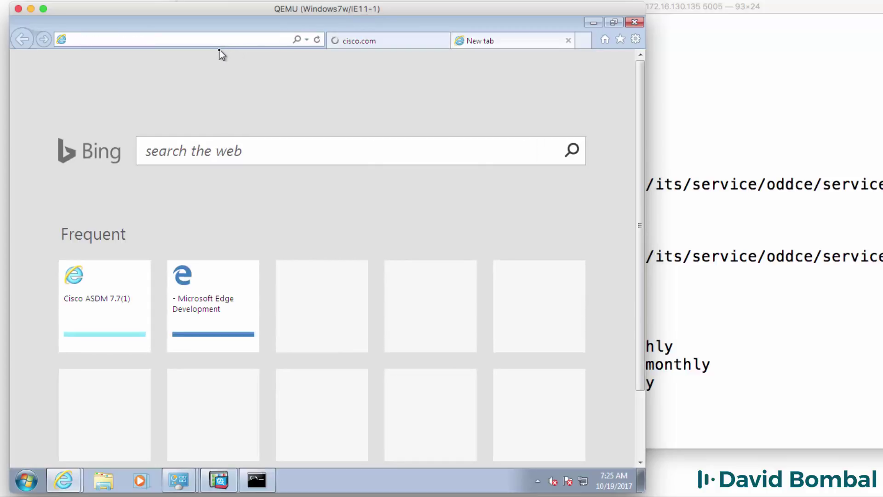
type("gns3.co")
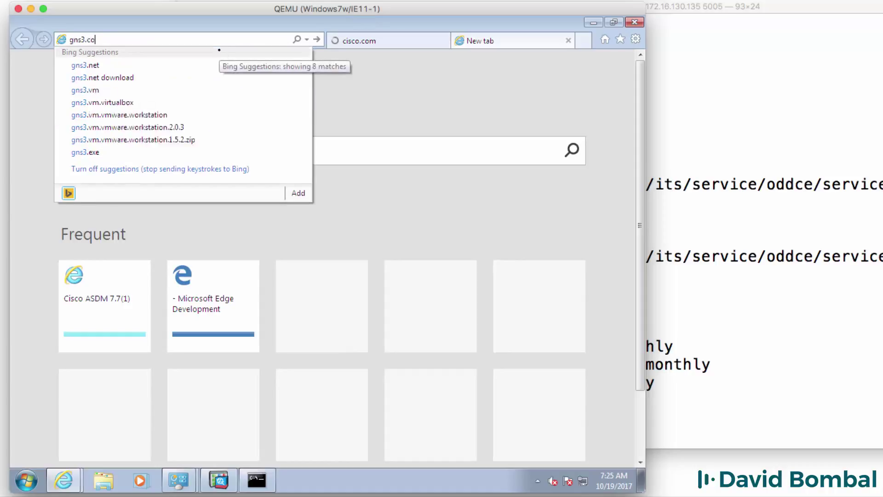
type("m")
key("Return")
left_click(409, 40)
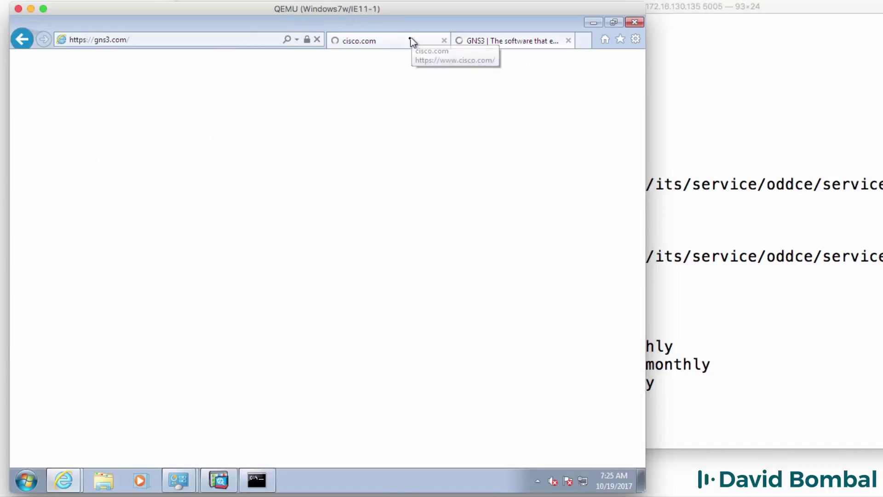
left_click(514, 41)
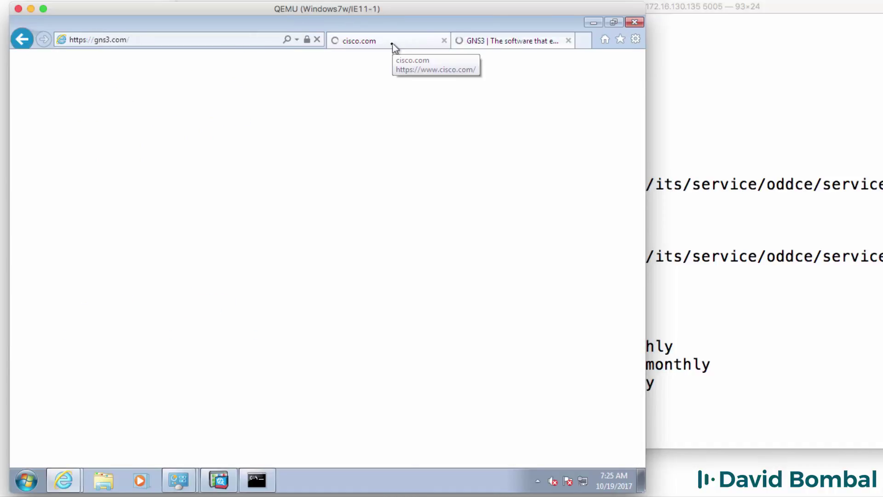
left_click(392, 44)
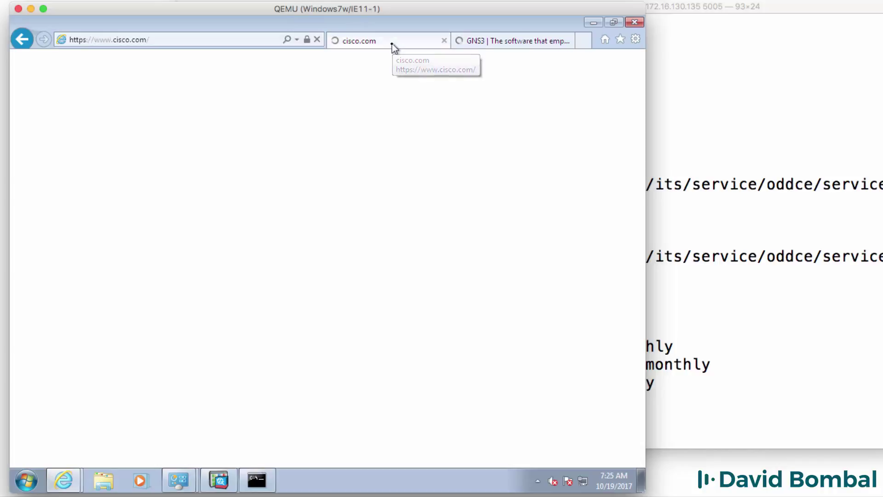
- Load google.com in a third tab and view each of the three tabs
left_click(585, 40)
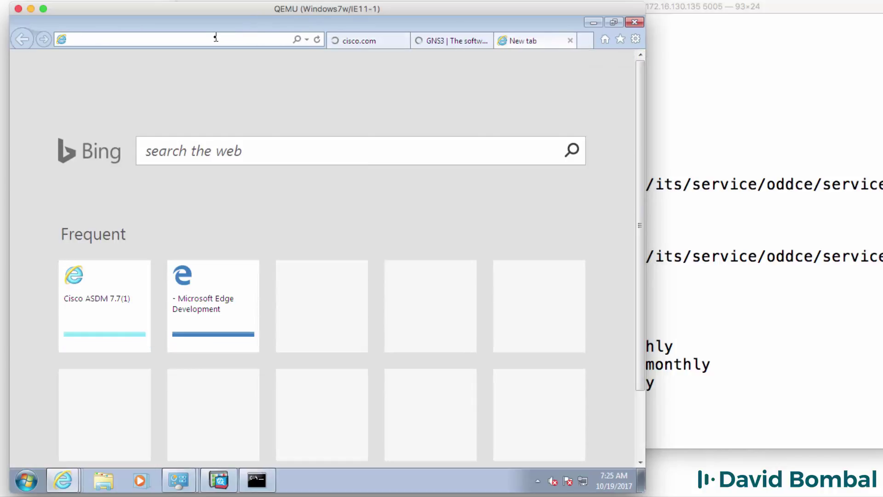
type("google.com/")
key("Return")
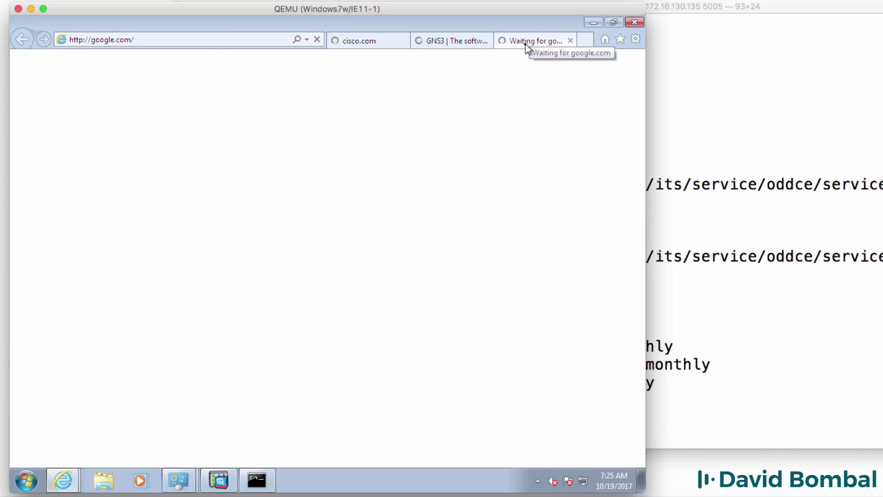
left_click(453, 41)
left_click(365, 40)
left_click(454, 42)
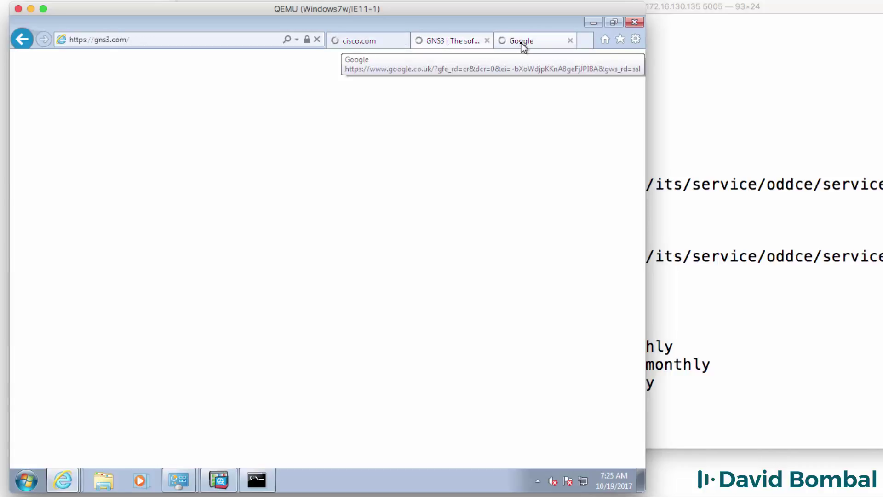
left_click(522, 43)
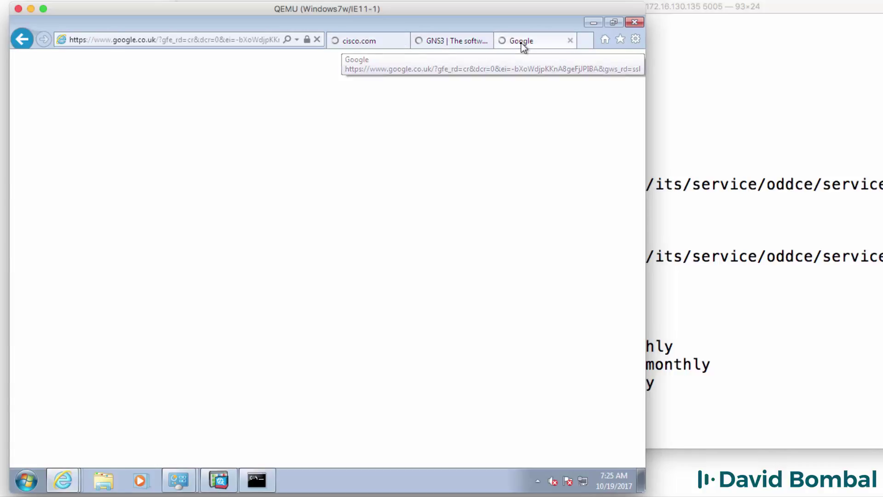
- Ping cisco.com, then google.com, from the Windows client's Command Prompt
left_click(271, 482)
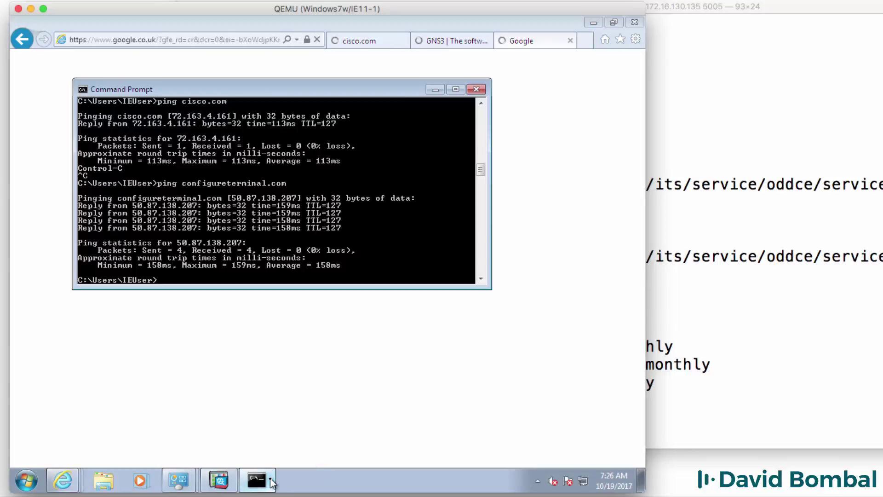
key("Up")
key("Up")
key("Return")
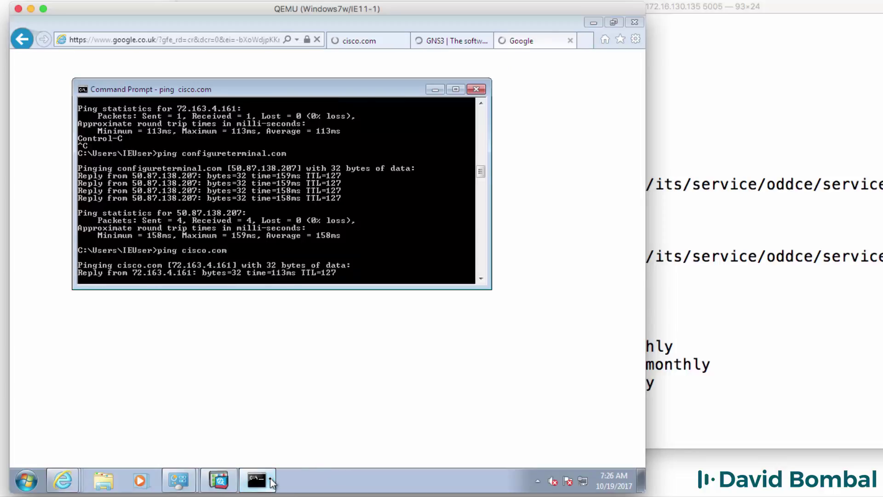
key("ctrl+c")
type("ping go")
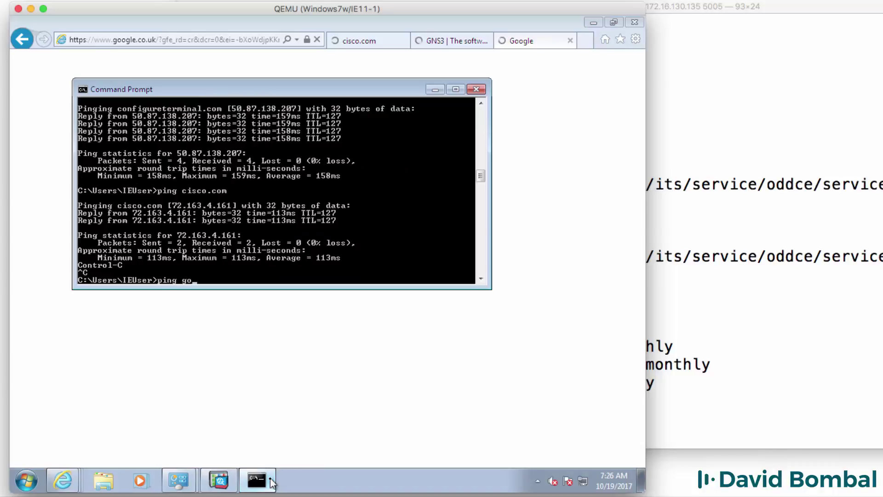
type("ogle.com")
key("Return")
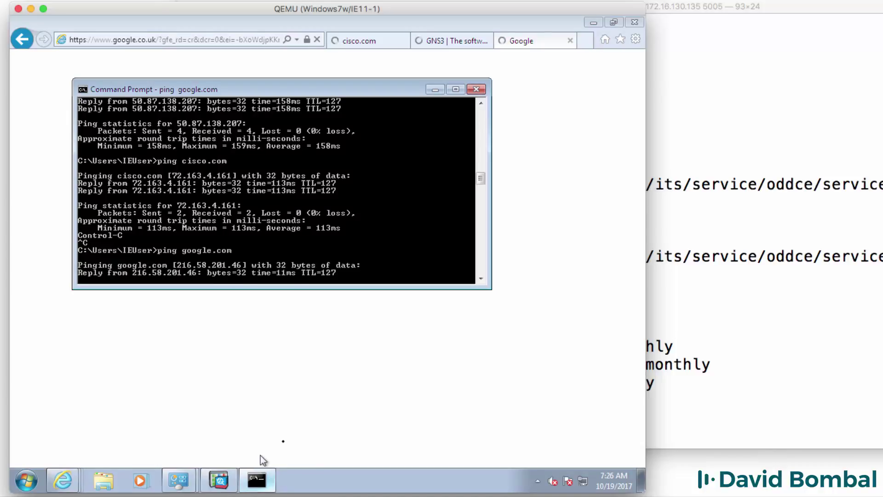
left_click_drag(306, 91, 460, 226)
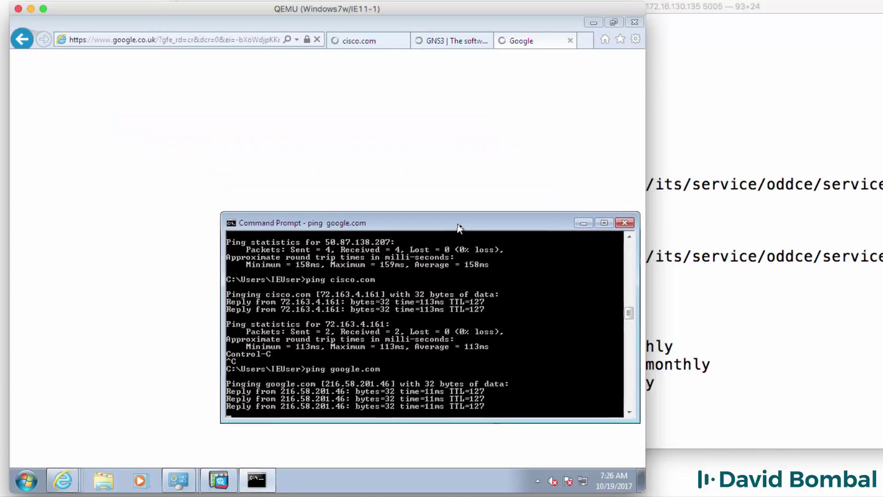
- View the GNS3, cisco.com and Google tabs in the browser
left_click(458, 44)
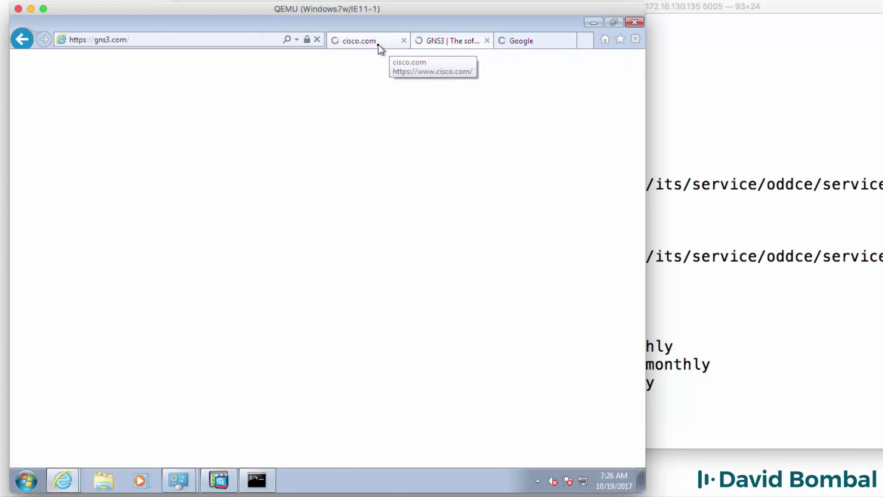
left_click(378, 47)
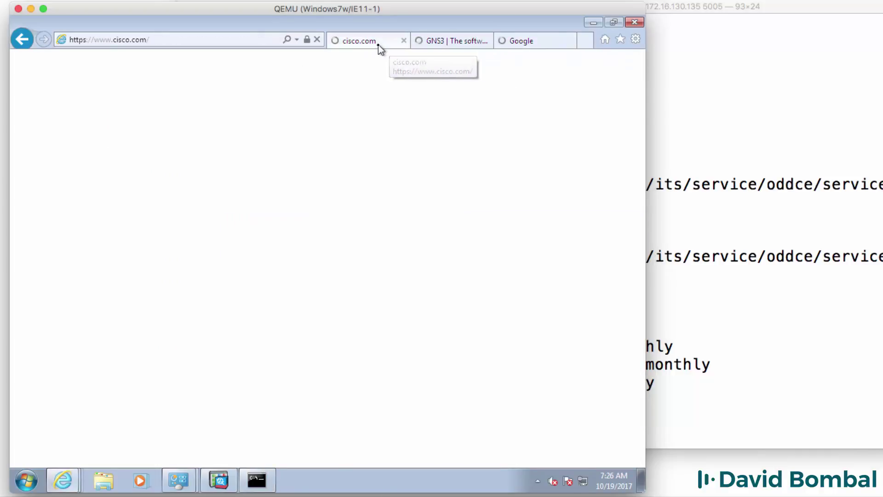
left_click(545, 46)
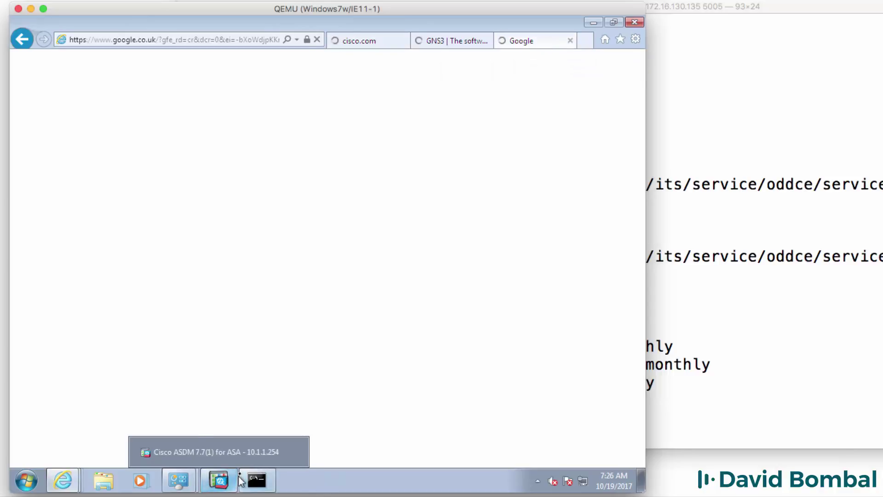
- List ASA translations with sh xlate, highlighting inside 10.1.1.1 mapped to outside 192.168.122.33
key("super+Tab")
type("sh xlate")
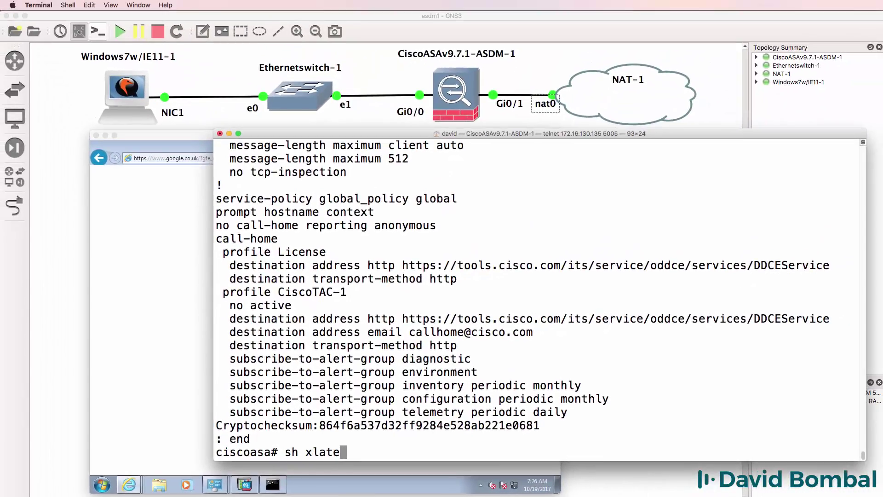
key("Return")
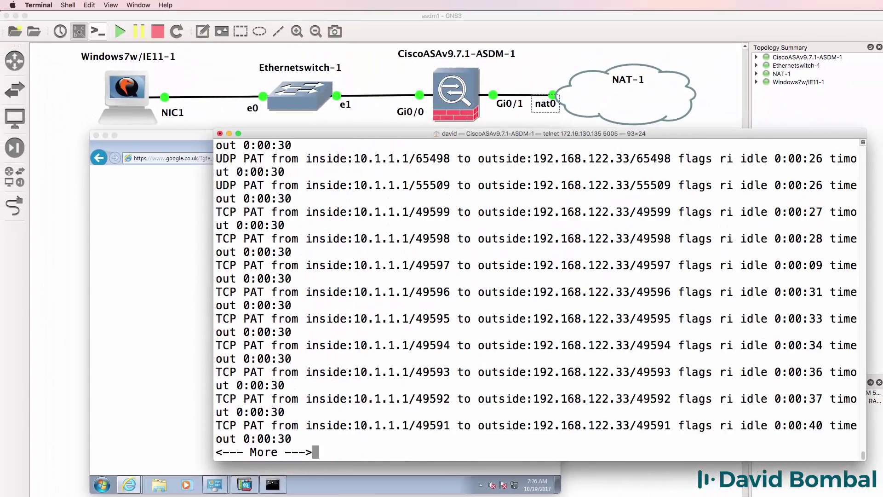
key("space")
key("space")
key("space")
key("space")
key("space")
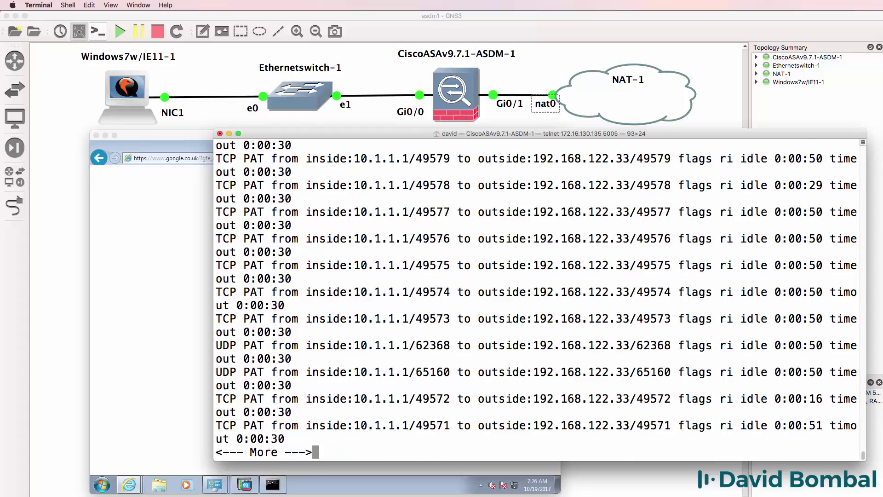
key("space")
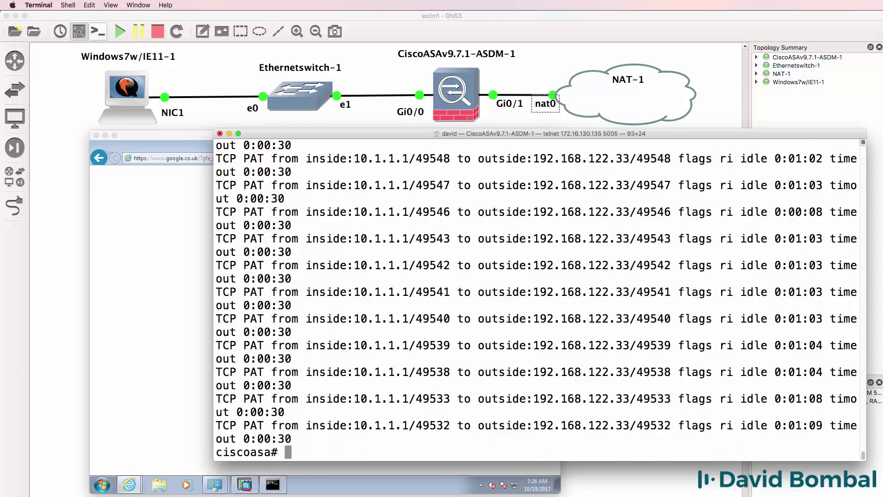
left_click_drag(355, 319, 409, 319)
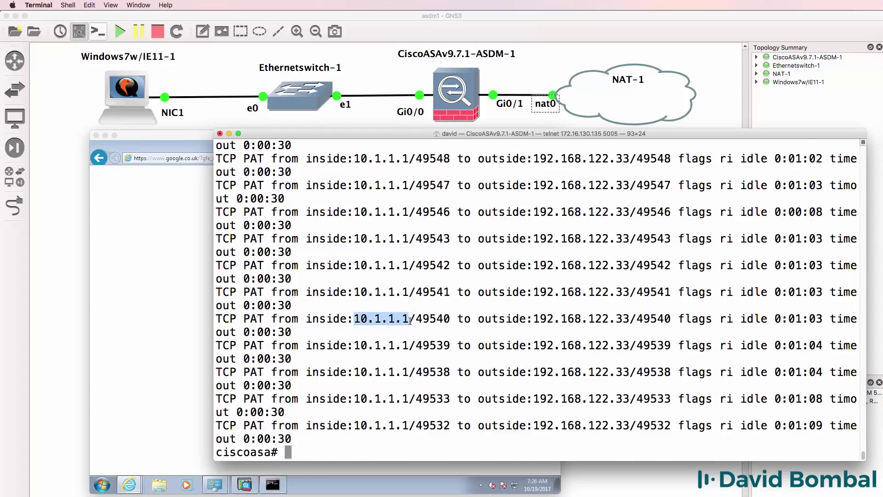
left_click_drag(489, 325, 701, 328)
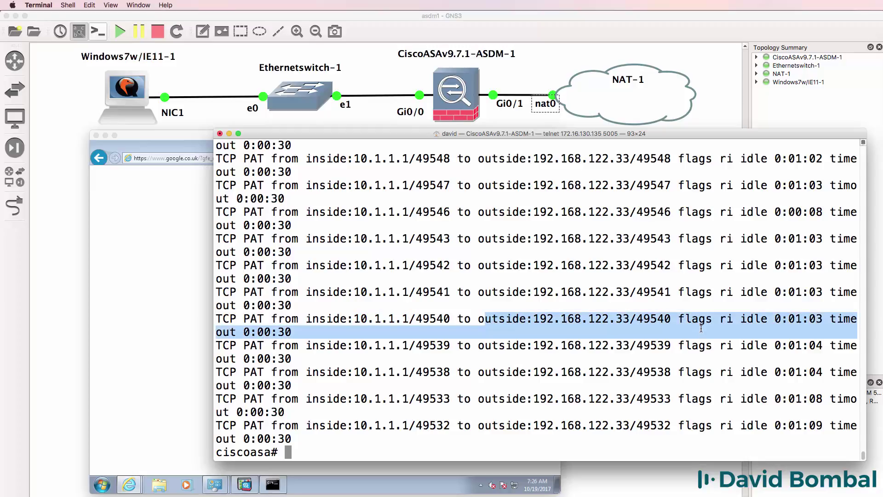
- Re-run sh xlate and page through the updated translation entries
key("Up")
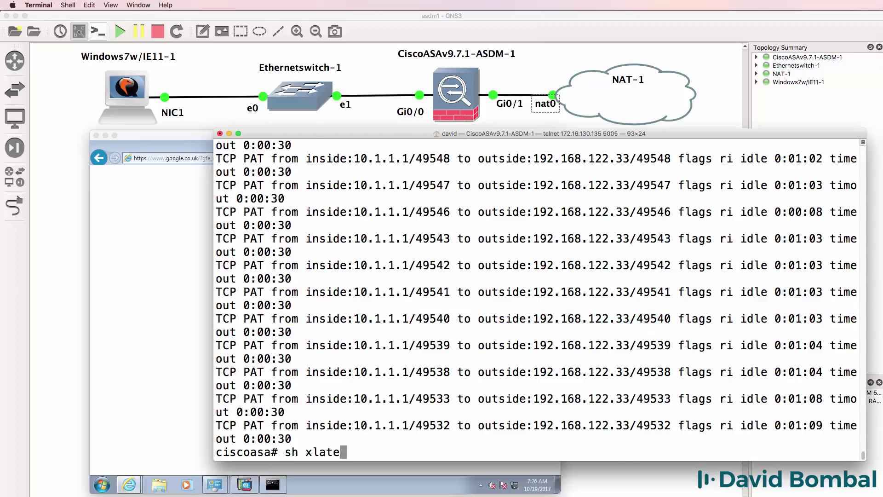
key("Return")
key("space")
key("space")
key("space")
key("super+Tab")
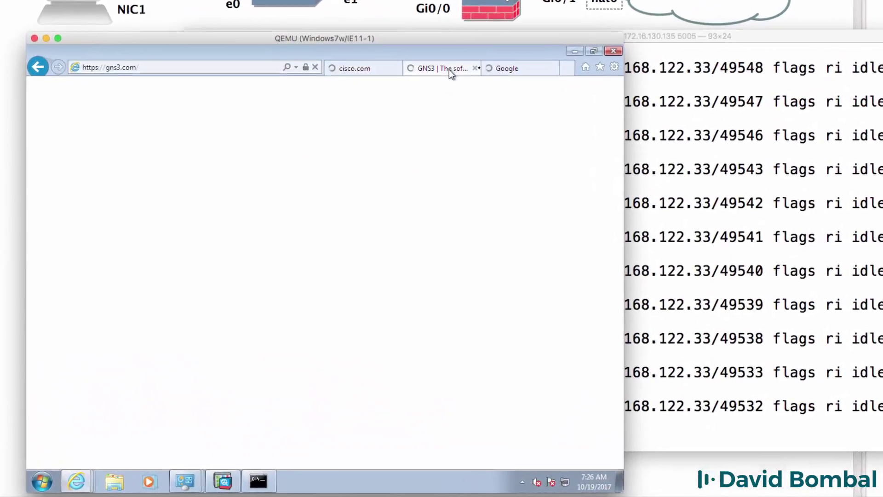
- On the Google page, search for 'cisco asa'
left_click(492, 158)
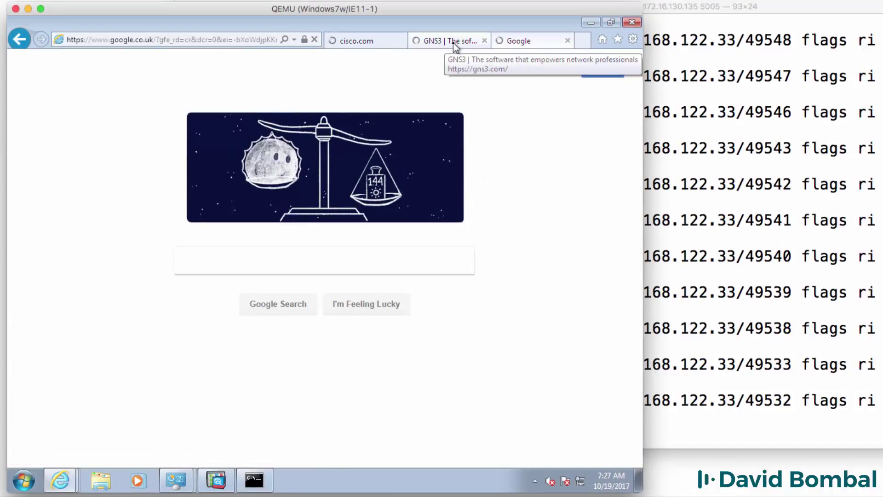
left_click(247, 254)
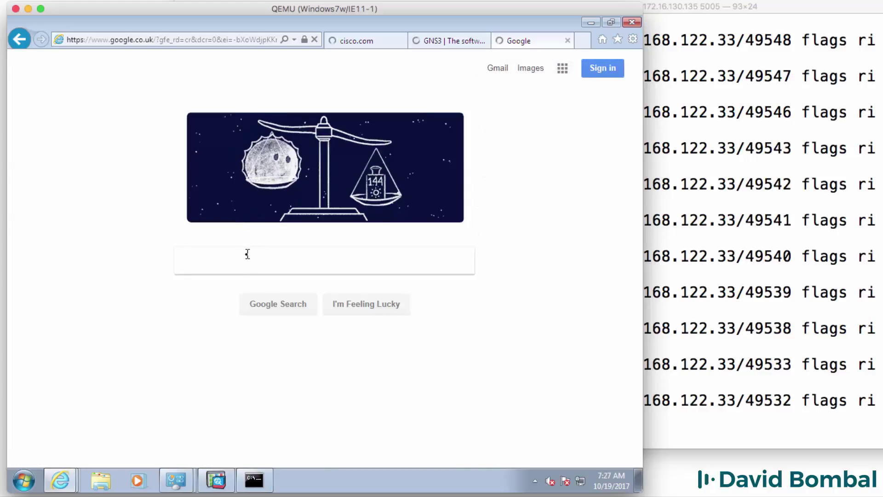
type("cisco asa")
key("Return")
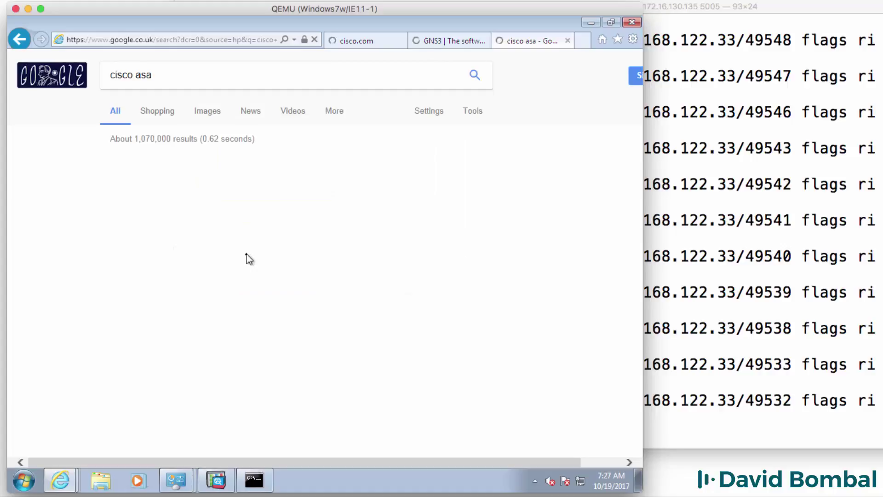
- Browse the 'cisco asa' results, glance at the GNS3 and cisco.com pages, then return to the results
scroll(279, 248, "down", 5)
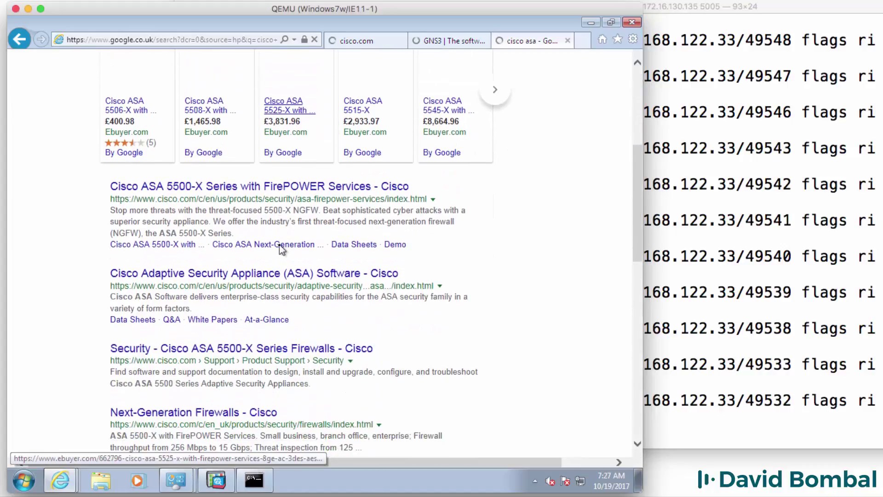
scroll(280, 243, "down", 5)
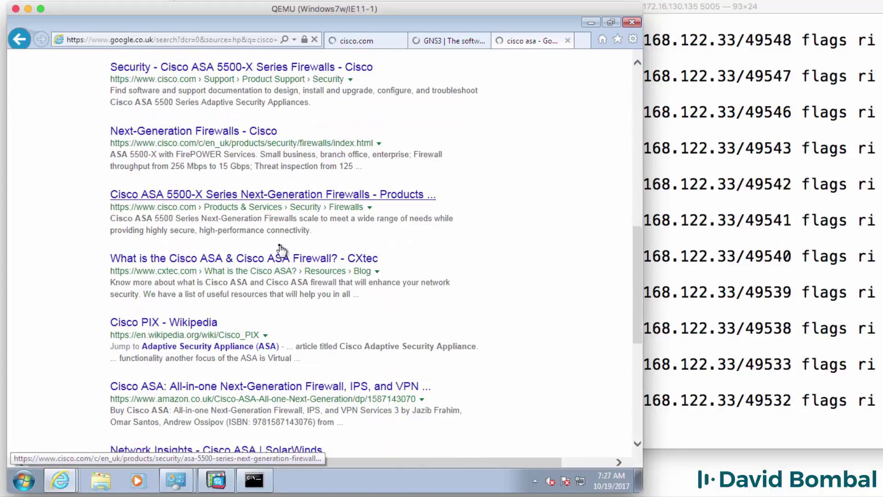
scroll(281, 249, "down", 4)
scroll(282, 250, "up", 6)
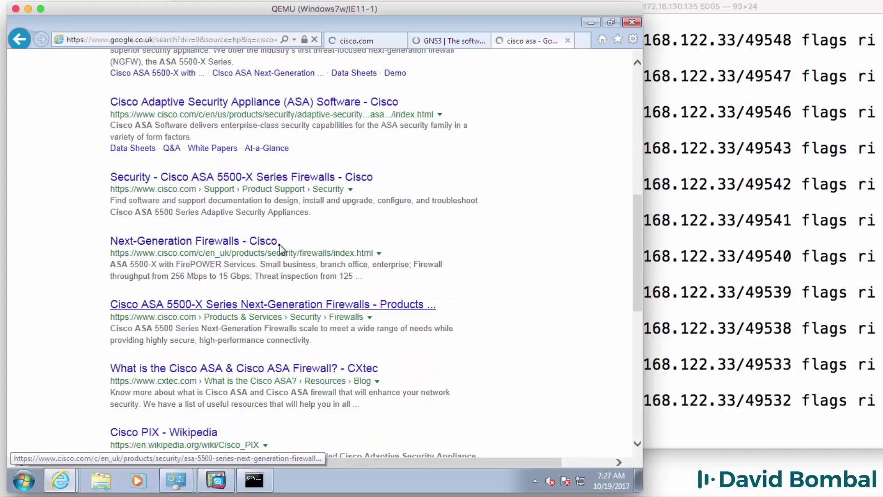
scroll(280, 248, "up", 8)
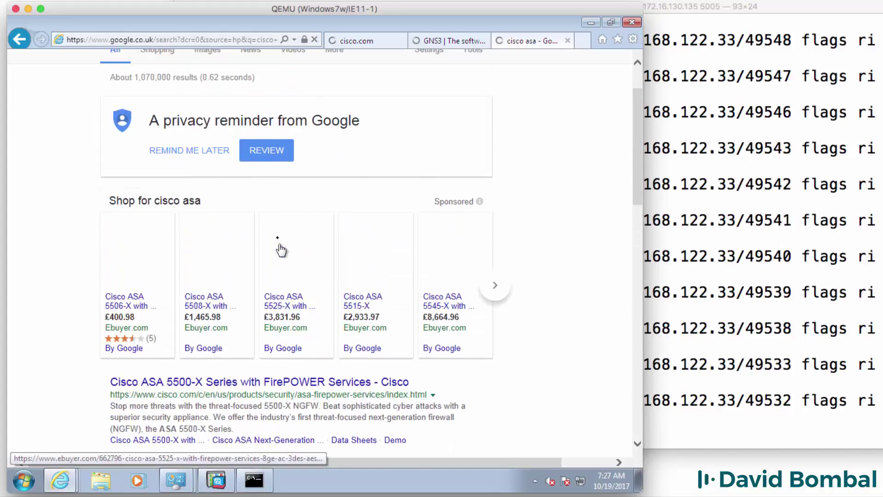
scroll(280, 249, "up", 2)
left_click(453, 41)
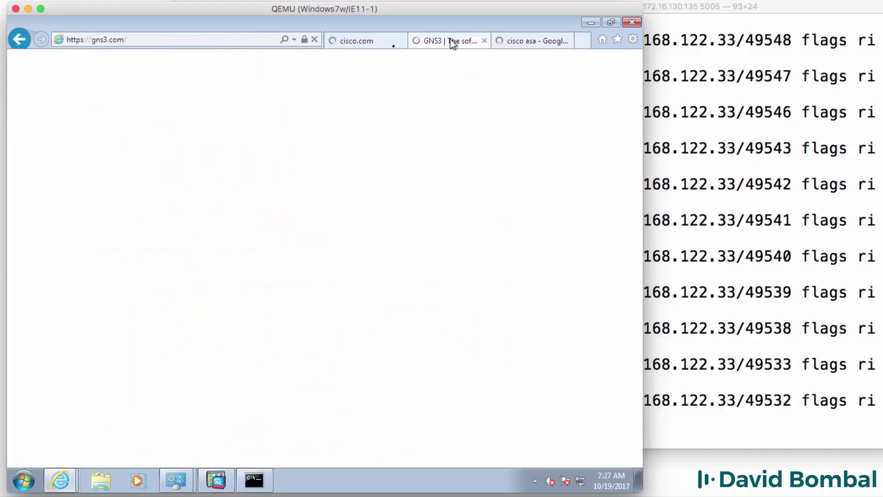
left_click(373, 42)
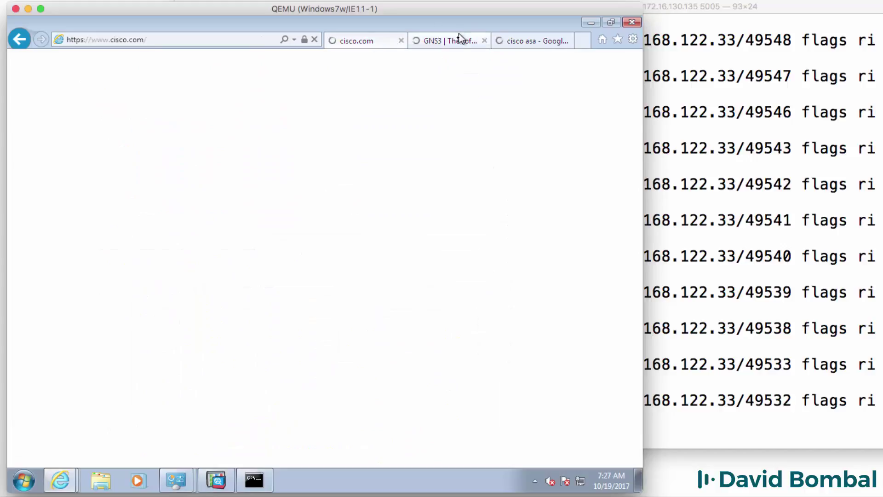
left_click(510, 40)
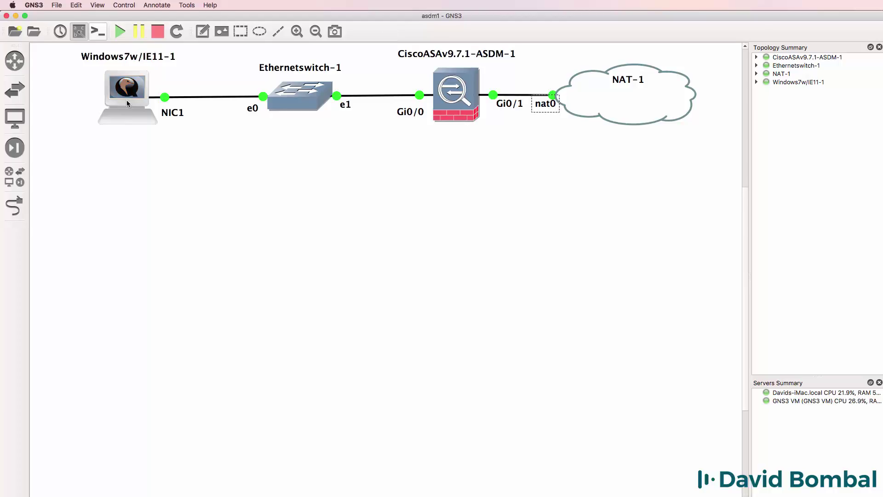
mouse_move(128, 103)
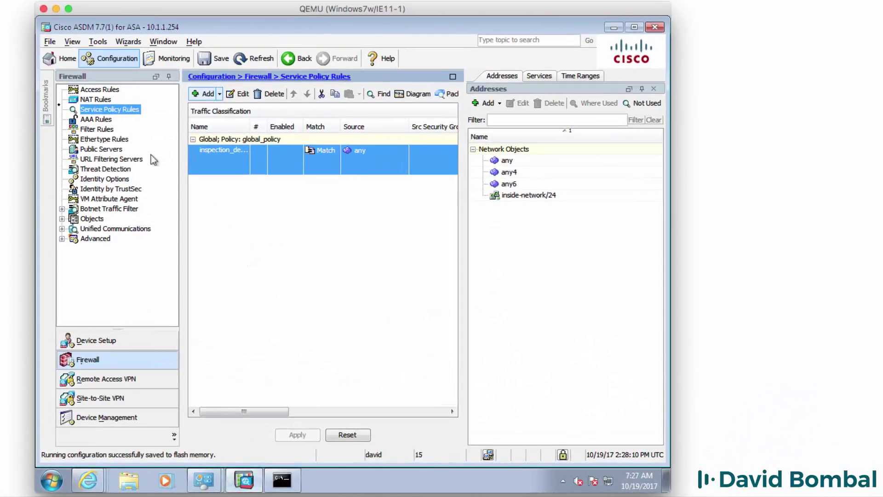
- Show the ASA Home dashboard, switching its chart from Total CPU Usage to Core Usage
left_click(65, 60)
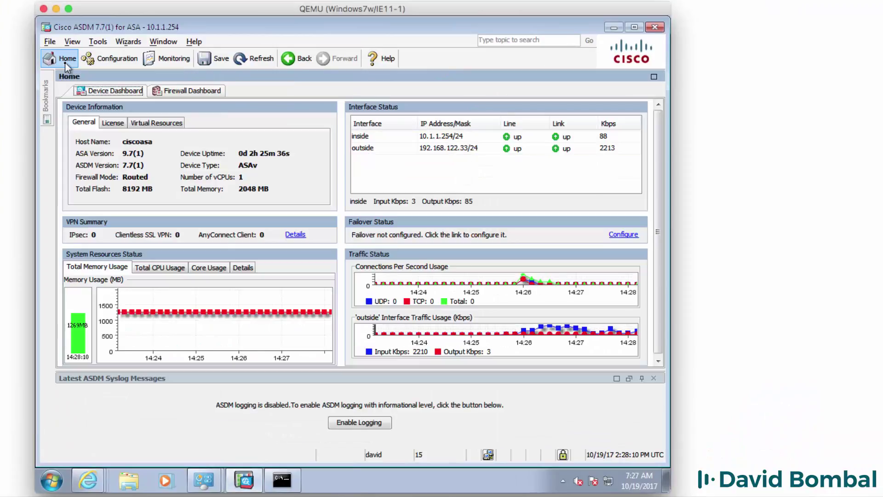
left_click(154, 270)
left_click(208, 270)
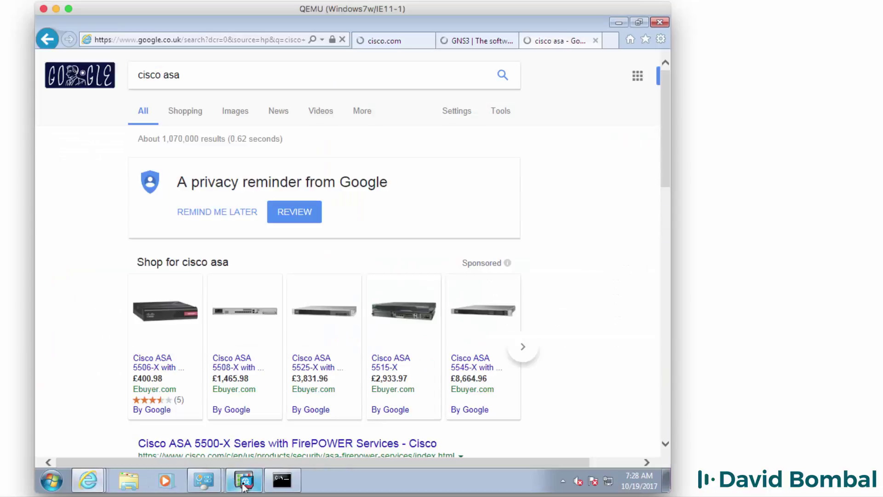
left_click(244, 486)
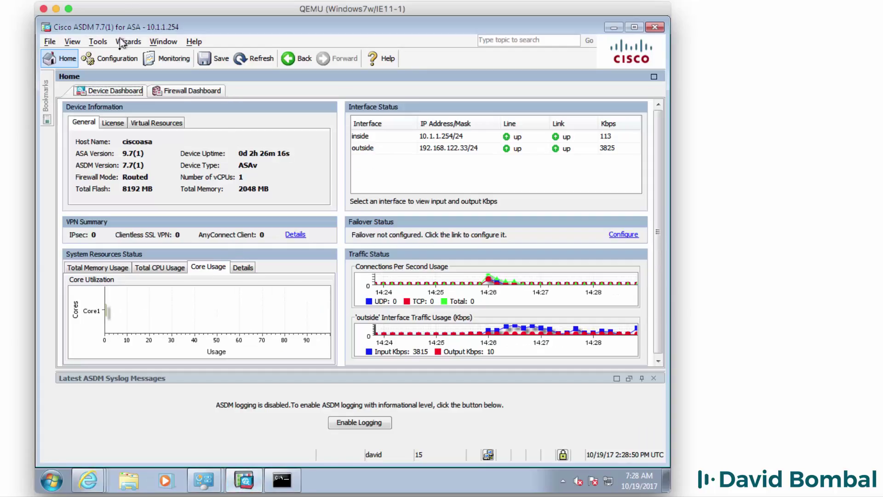
- Show the running configuration in a new browser window, accepting the certificate warning and logging in
left_click(50, 41)
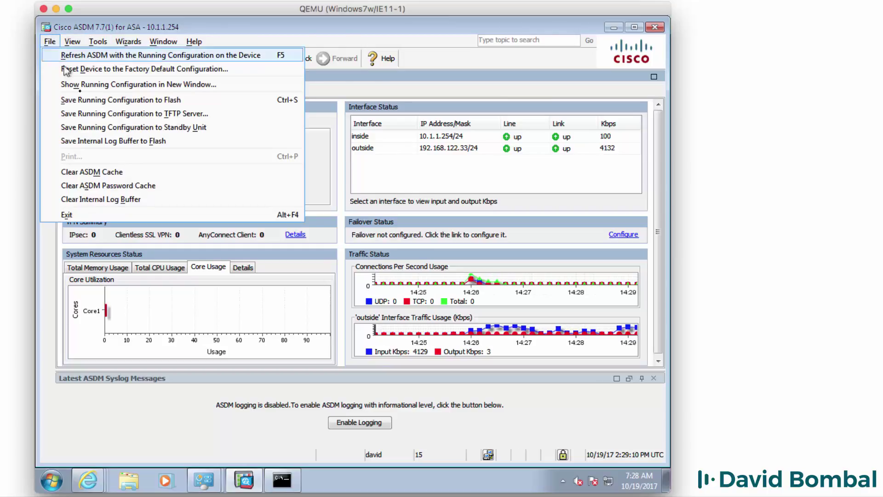
left_click(83, 85)
left_click(210, 226)
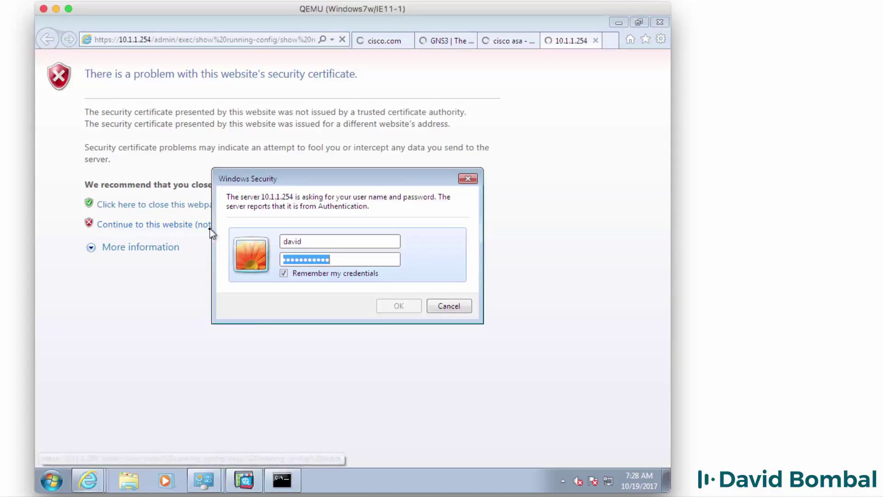
left_click(405, 306)
- Scroll through the running configuration to its end, then return to ASDM's File menu
scroll(361, 269, "down", 10)
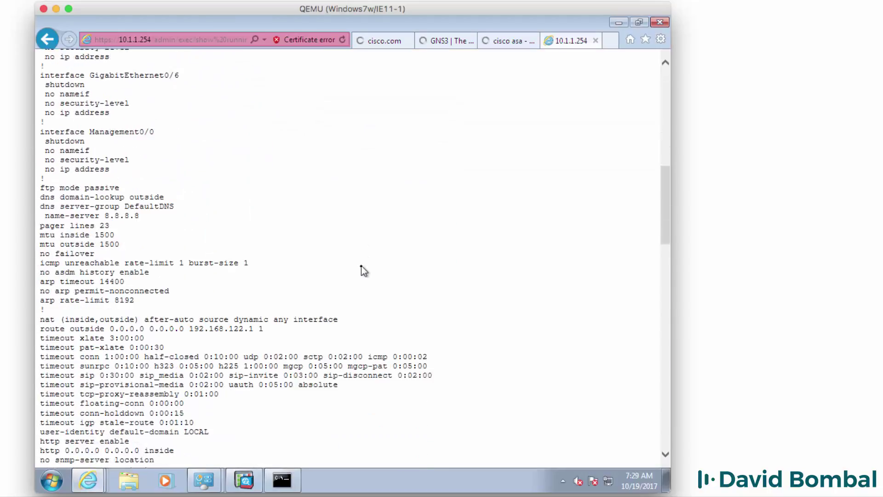
scroll(362, 267, "down", 15)
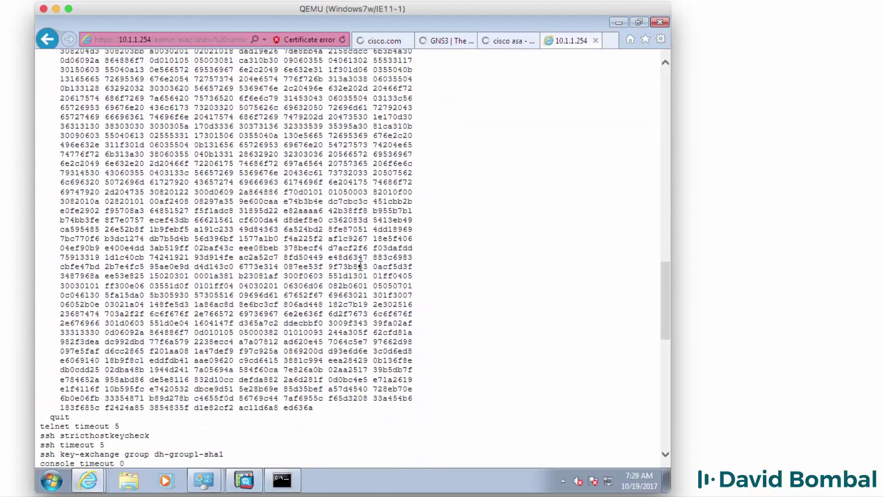
scroll(360, 266, "down", 10)
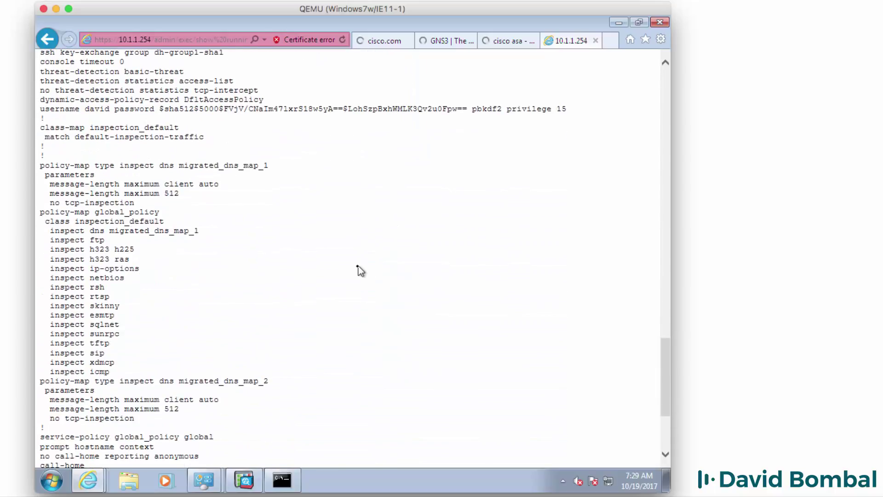
scroll(359, 267, "down", 6)
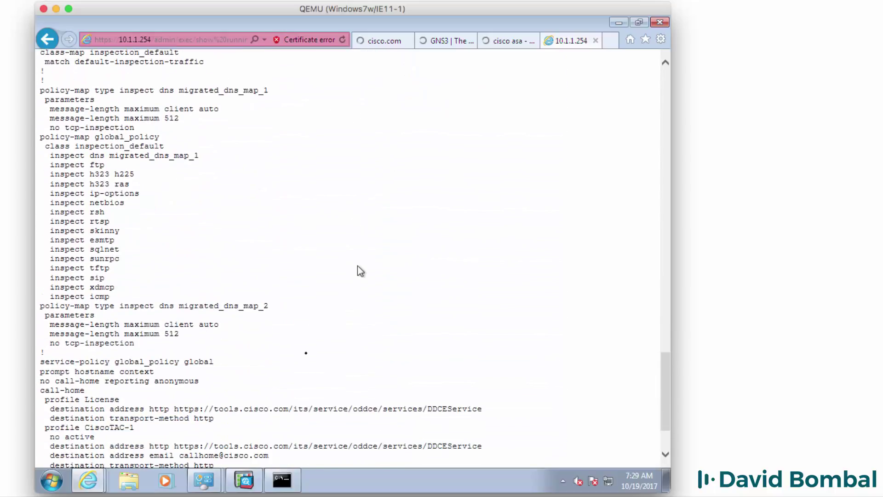
left_click(251, 489)
left_click(50, 42)
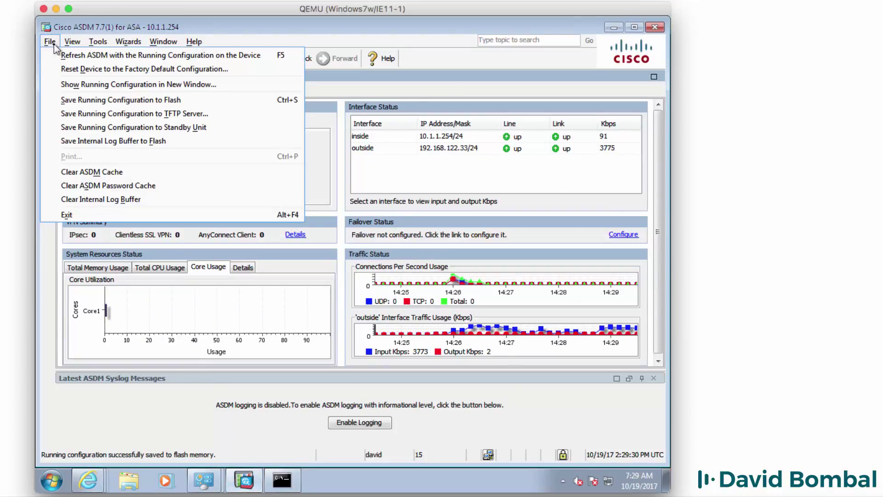
- Save the running configuration to flash, then look over the Wizards menu without starting one
left_click(76, 102)
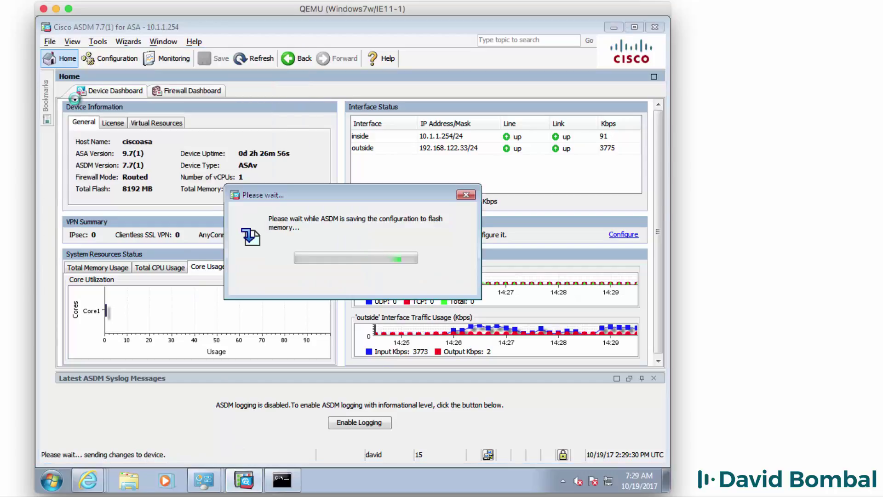
left_click(50, 42)
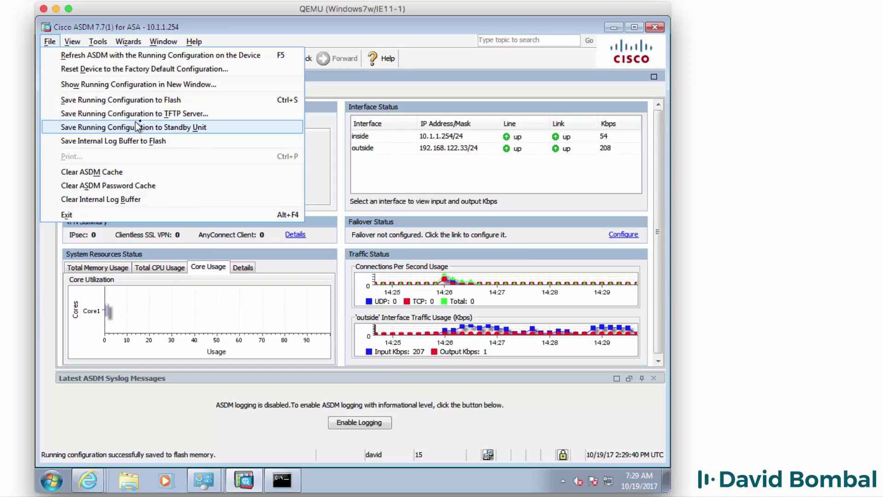
mouse_move(129, 38)
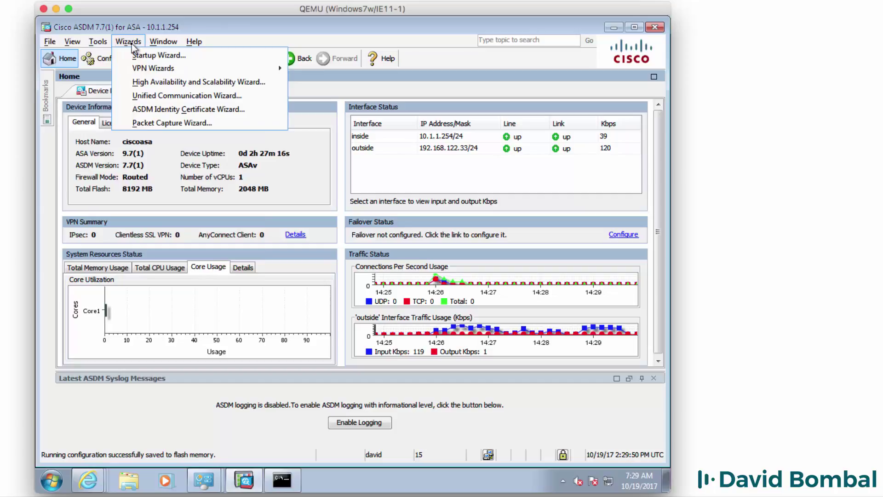
mouse_move(160, 67)
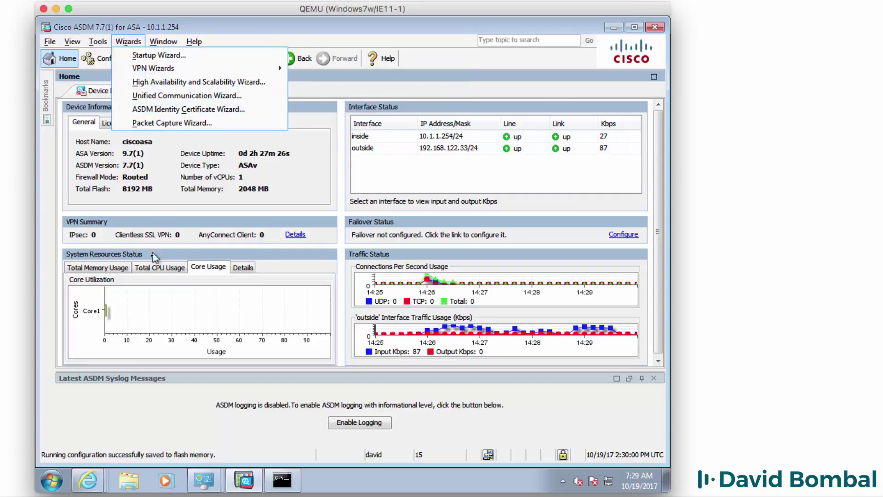
left_click(107, 84)
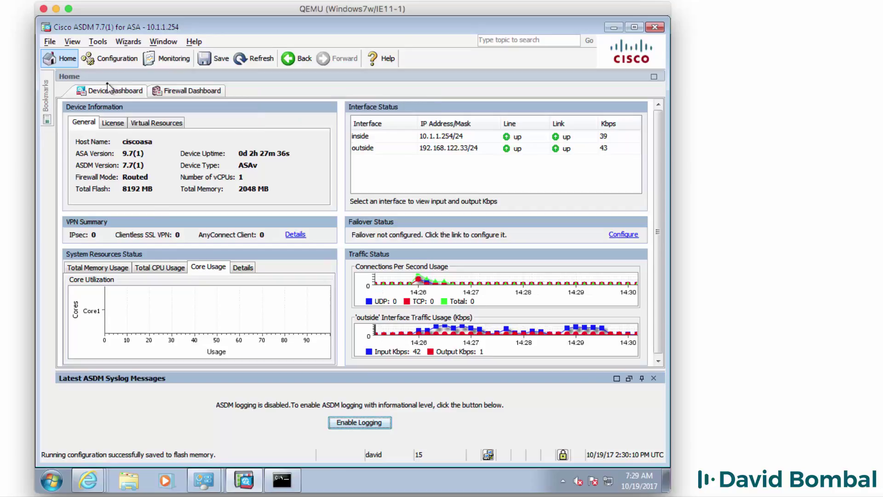